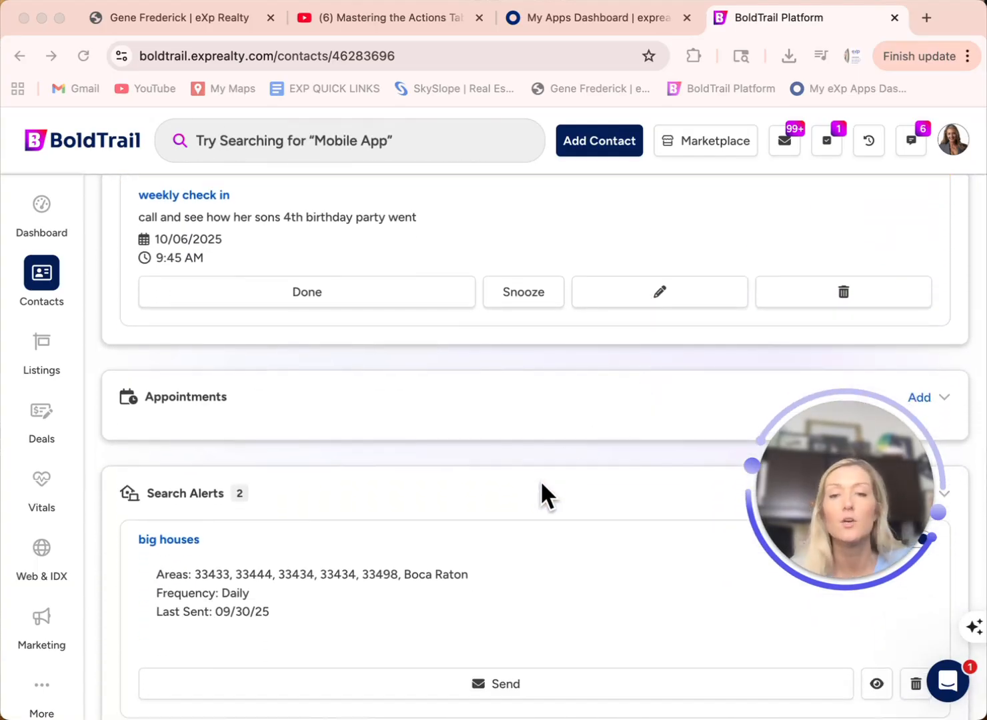
Step: Delete the big houses search alert, confirm with Yes, and return to the contact's page
scroll(542, 486, "down", 3)
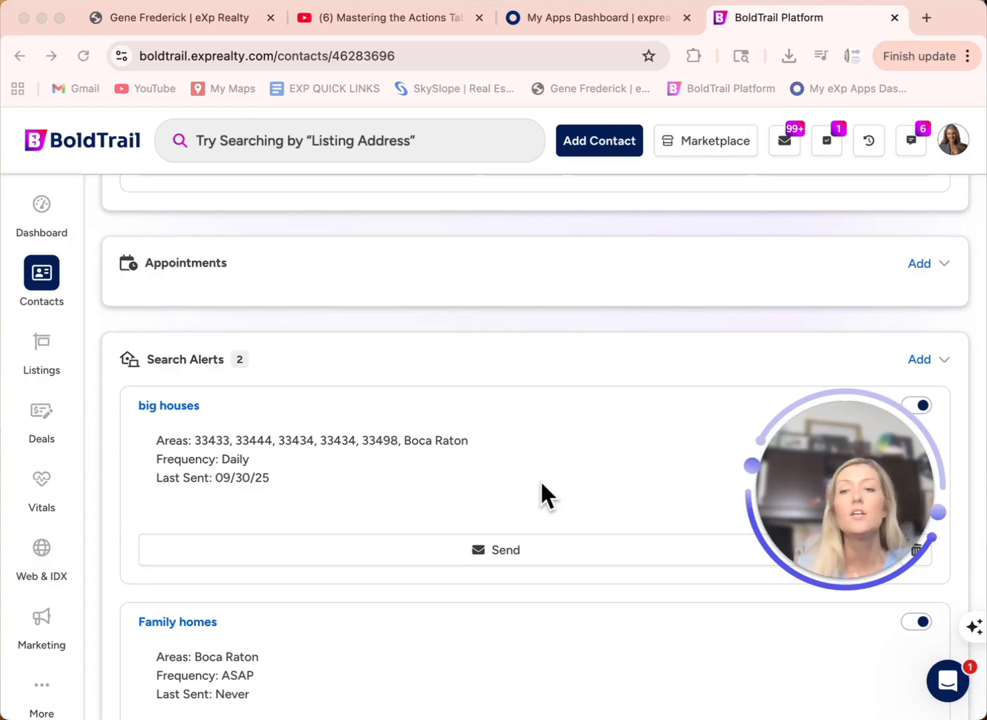
scroll(542, 486, "up", 7)
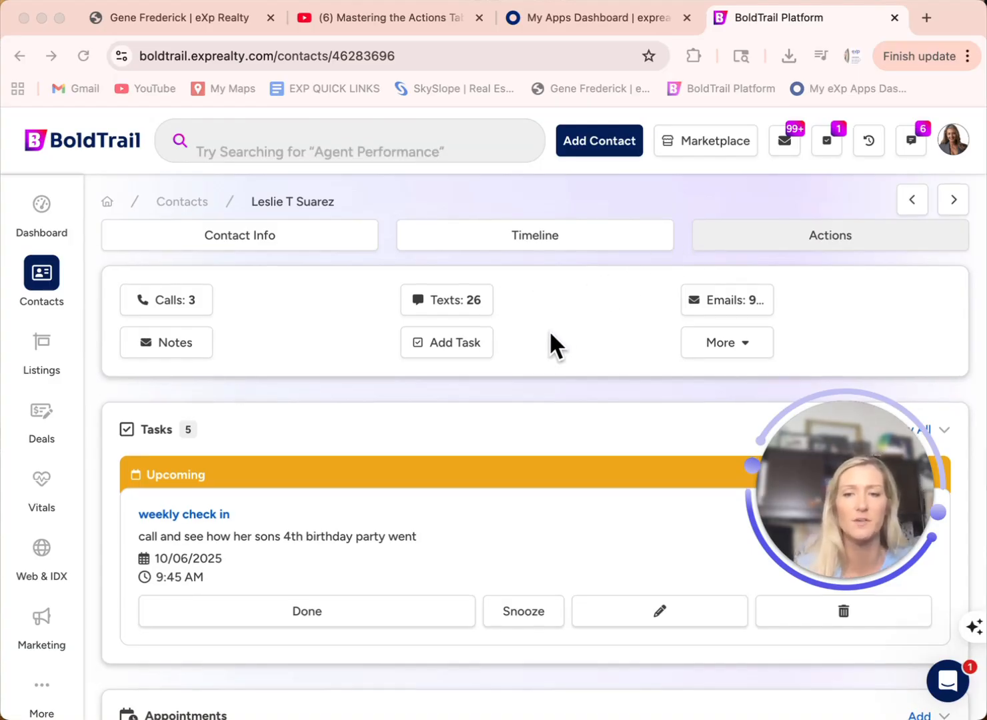
scroll(551, 337, "down", 2)
scroll(549, 330, "down", 4)
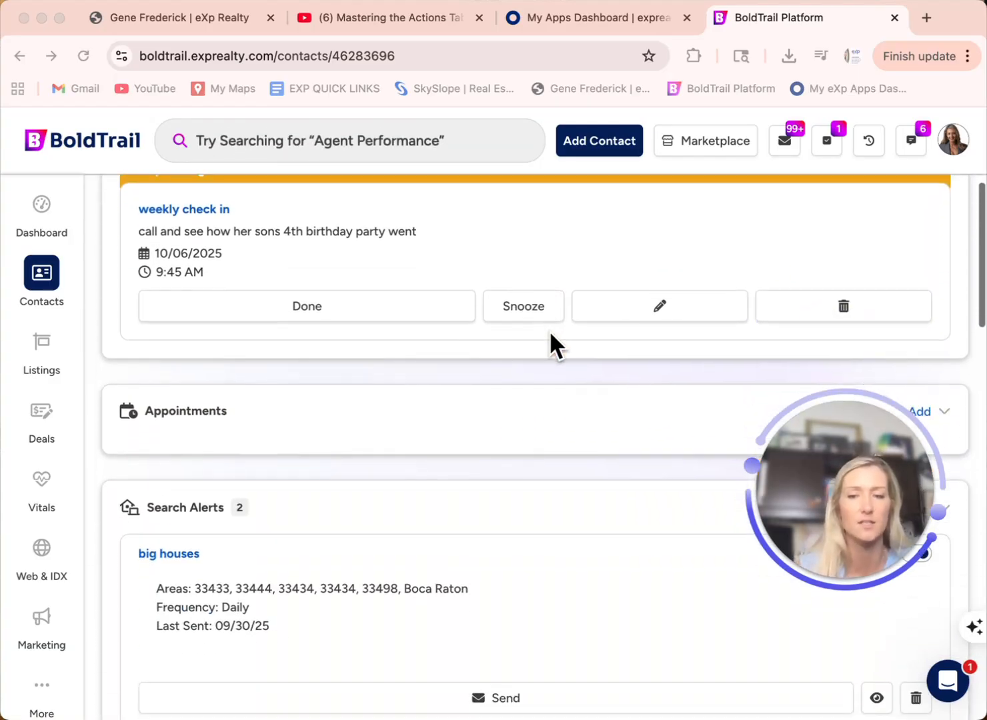
scroll(549, 330, "down", 3)
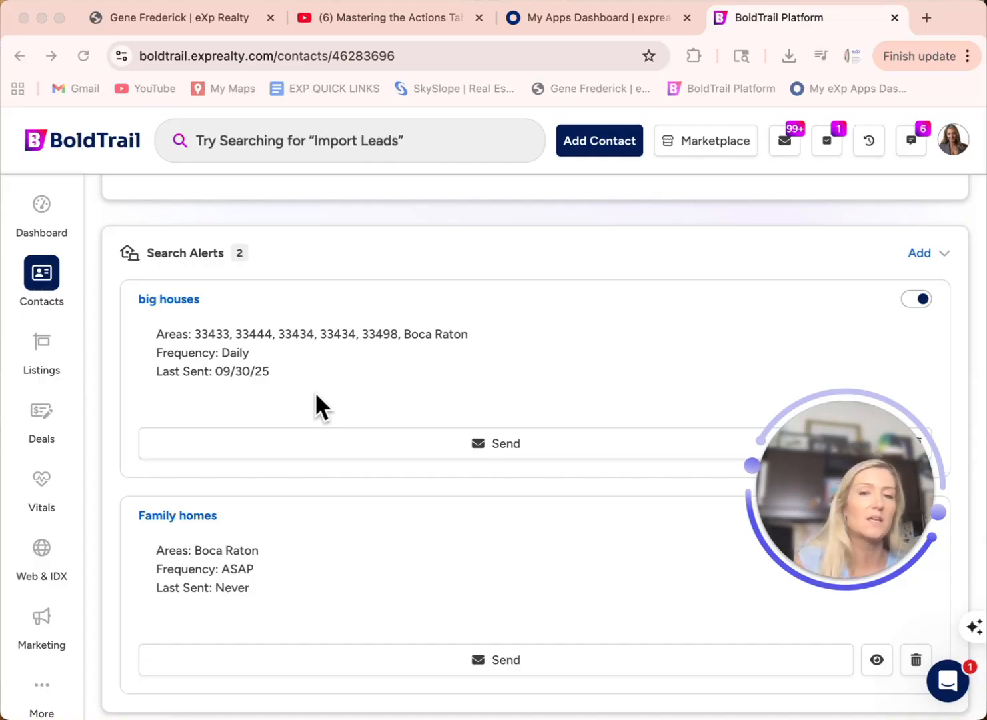
scroll(317, 395, "down", 1)
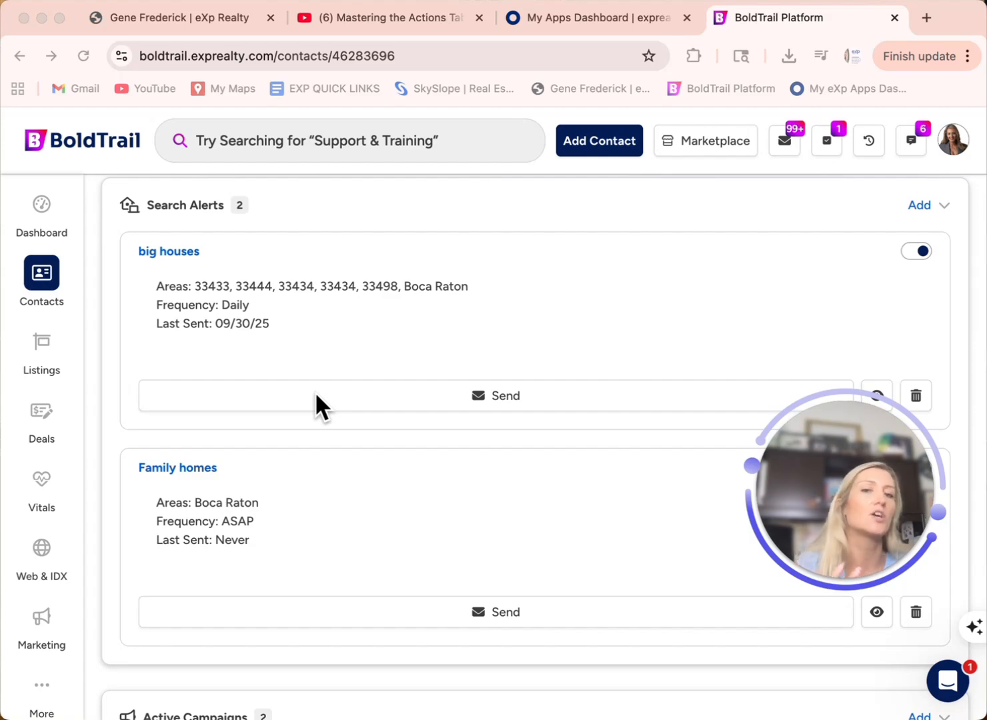
scroll(316, 395, "down", 1)
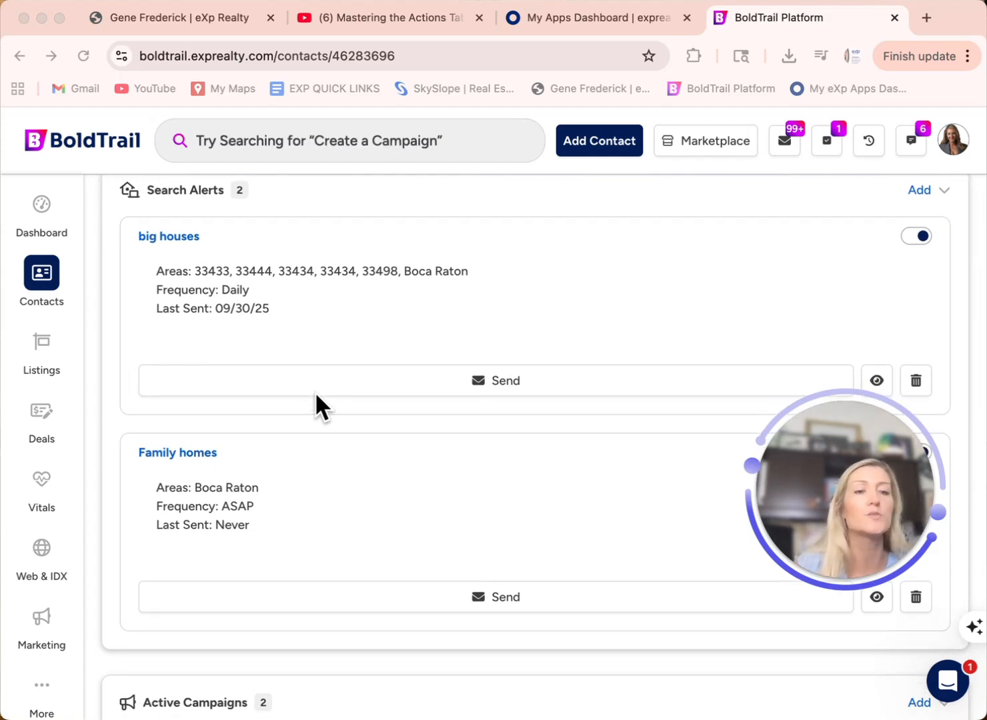
left_click(916, 380)
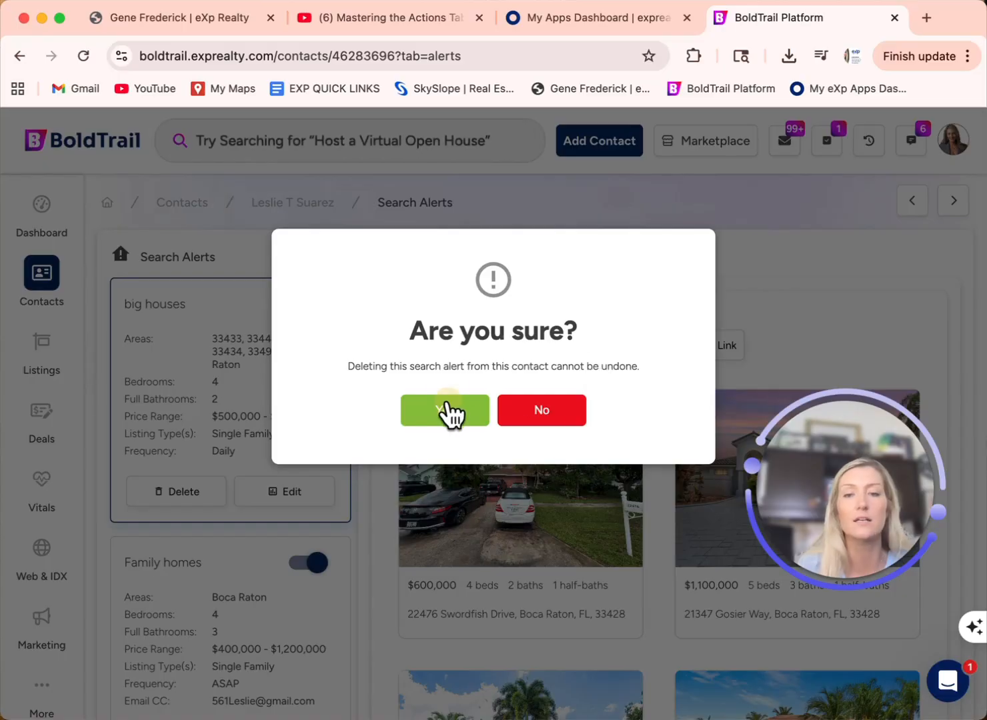
left_click(443, 410)
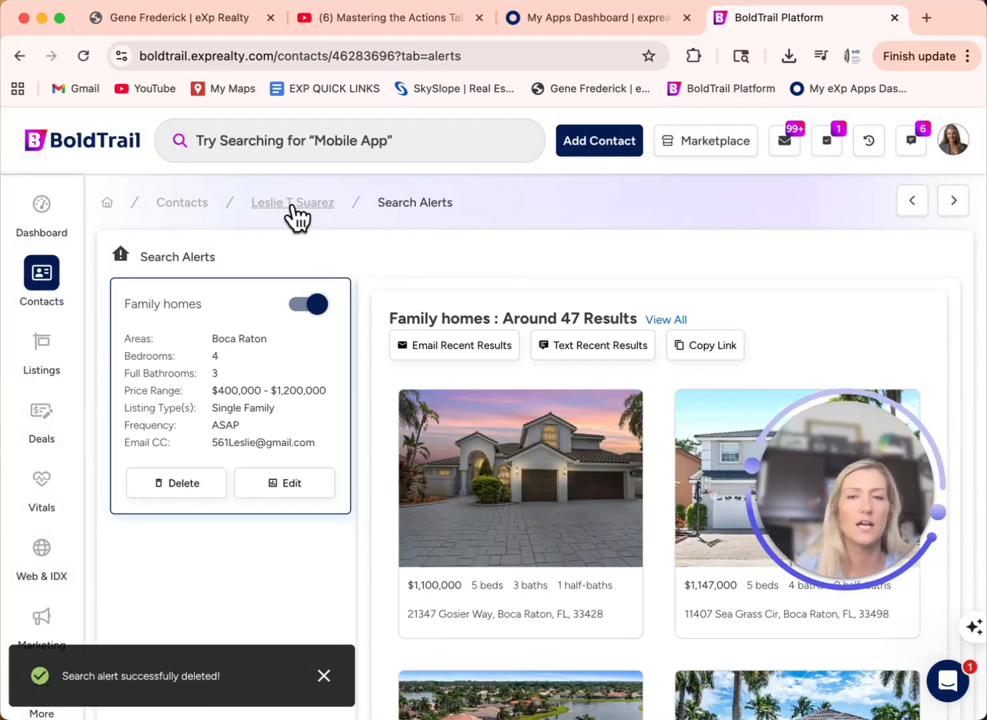
left_click(294, 204)
scroll(579, 524, "down", 8)
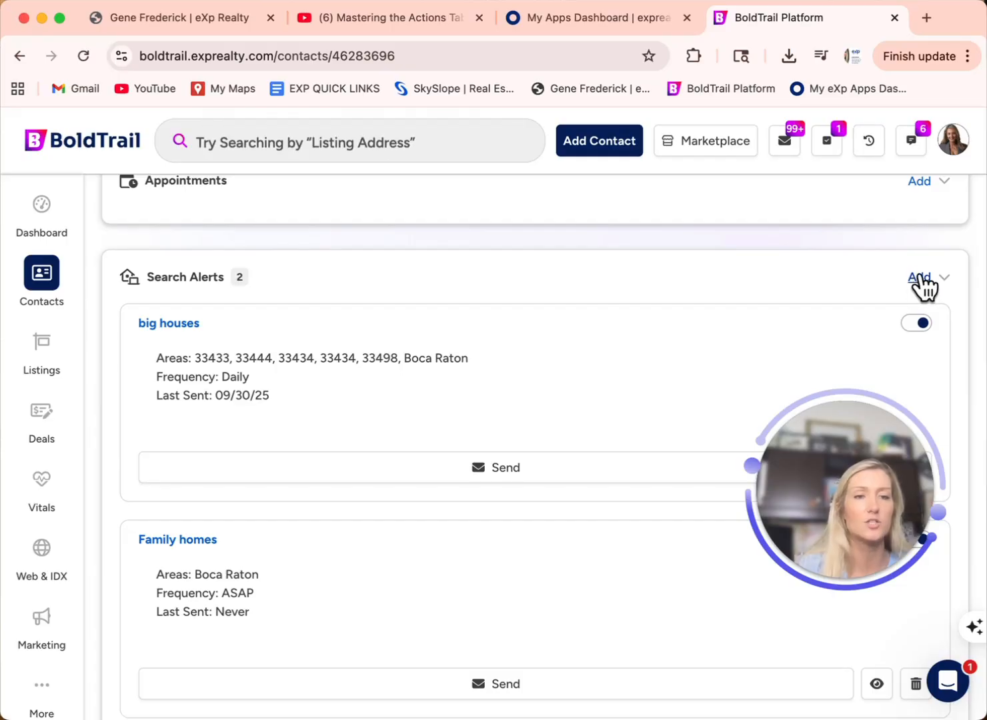
Step: Add a new search alert for the contact titled 'Family Homes zoned to WPES'
left_click(922, 279)
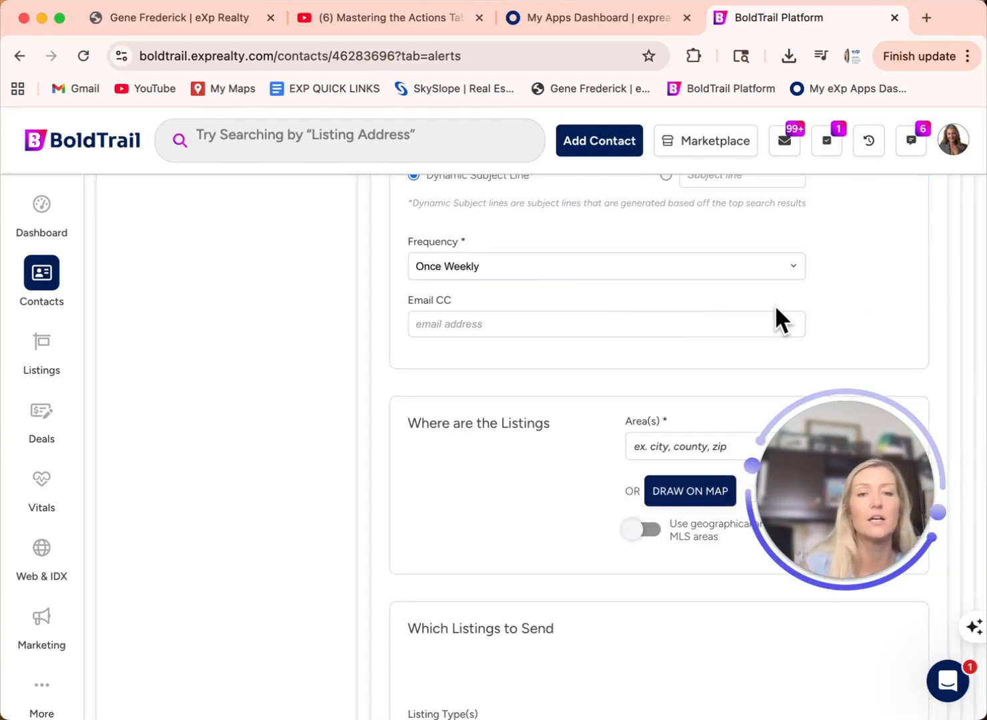
scroll(763, 302, "up", 1)
scroll(761, 304, "up", 5)
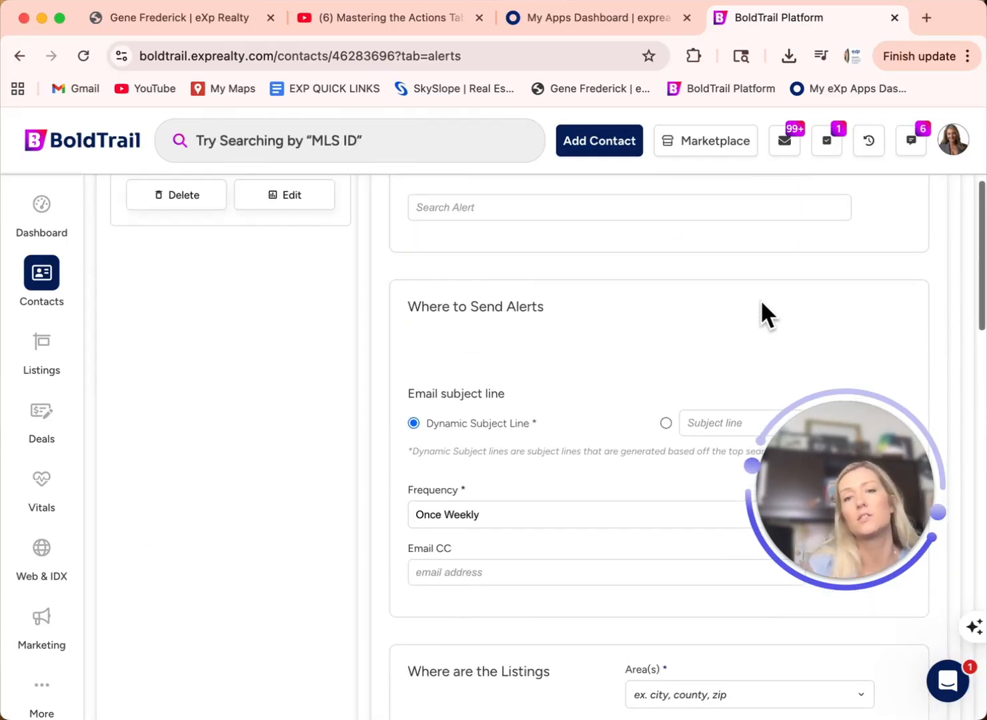
scroll(761, 299, "up", 2)
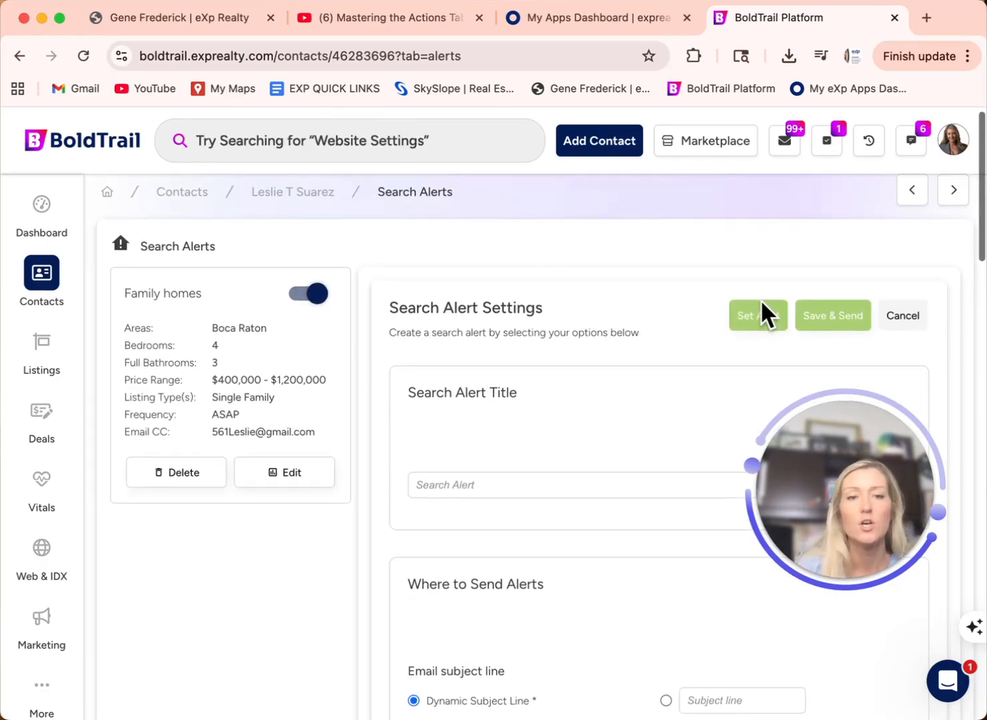
scroll(761, 298, "down", 1)
left_click(567, 408)
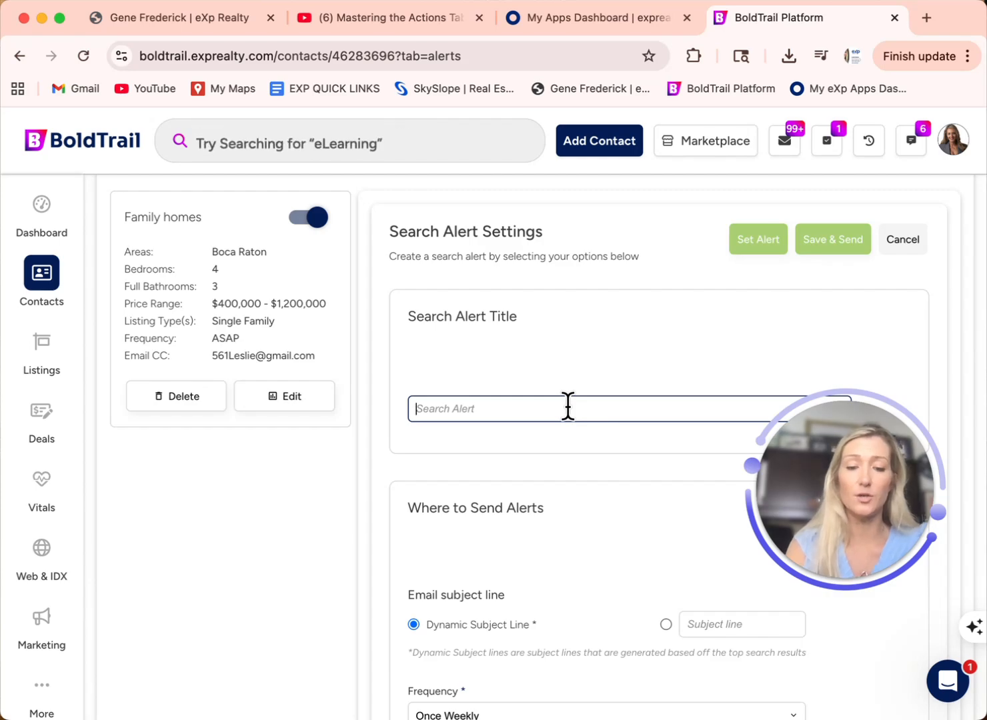
type("Family H")
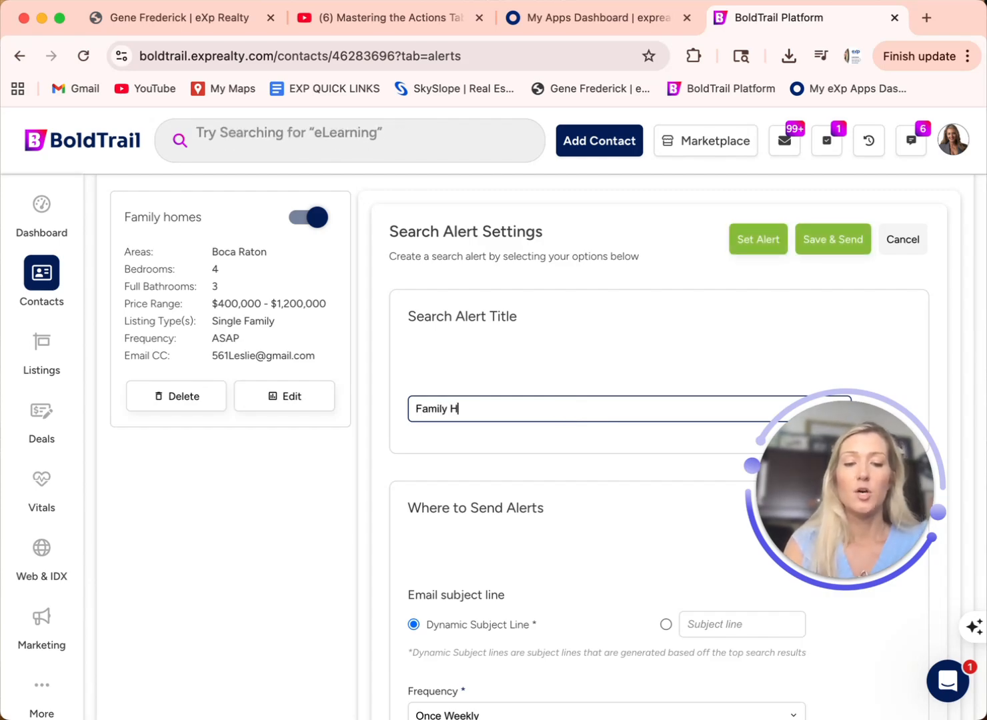
type("omes zoned to WPES")
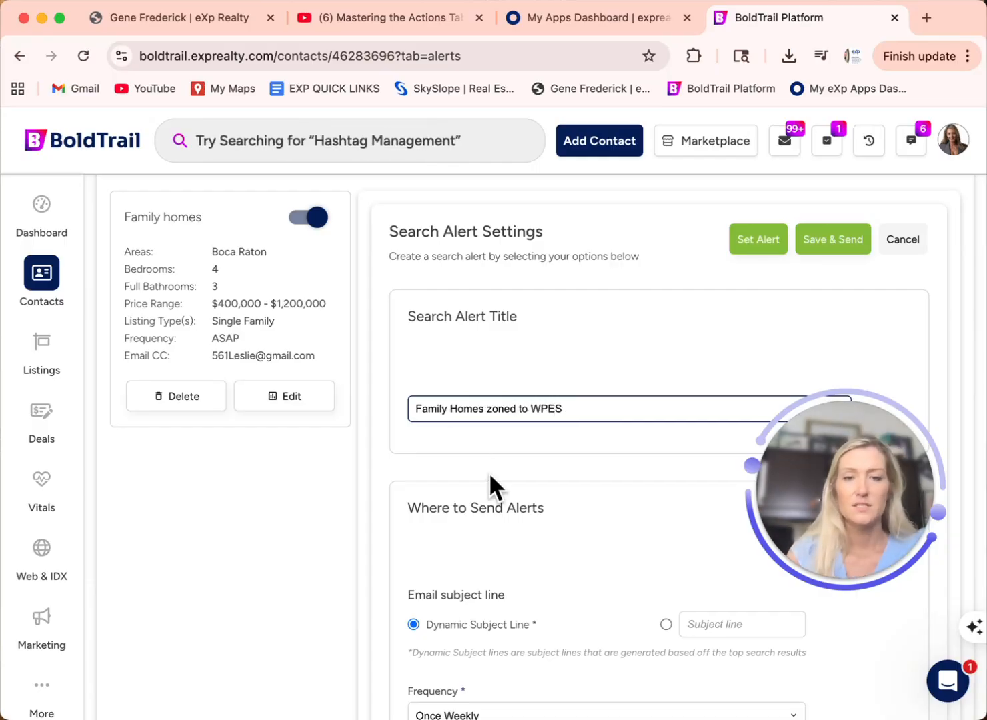
scroll(494, 487, "down", 3)
scroll(494, 486, "down", 6)
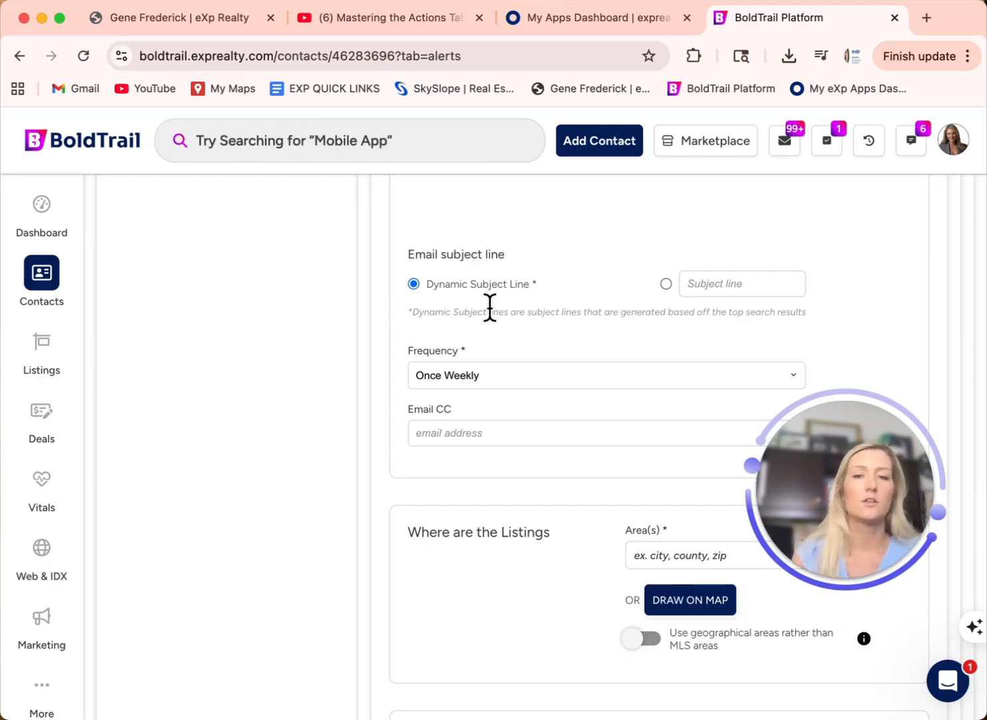
Step: Change the alert's email frequency from Once Weekly to ASAP
scroll(490, 307, "down", 2)
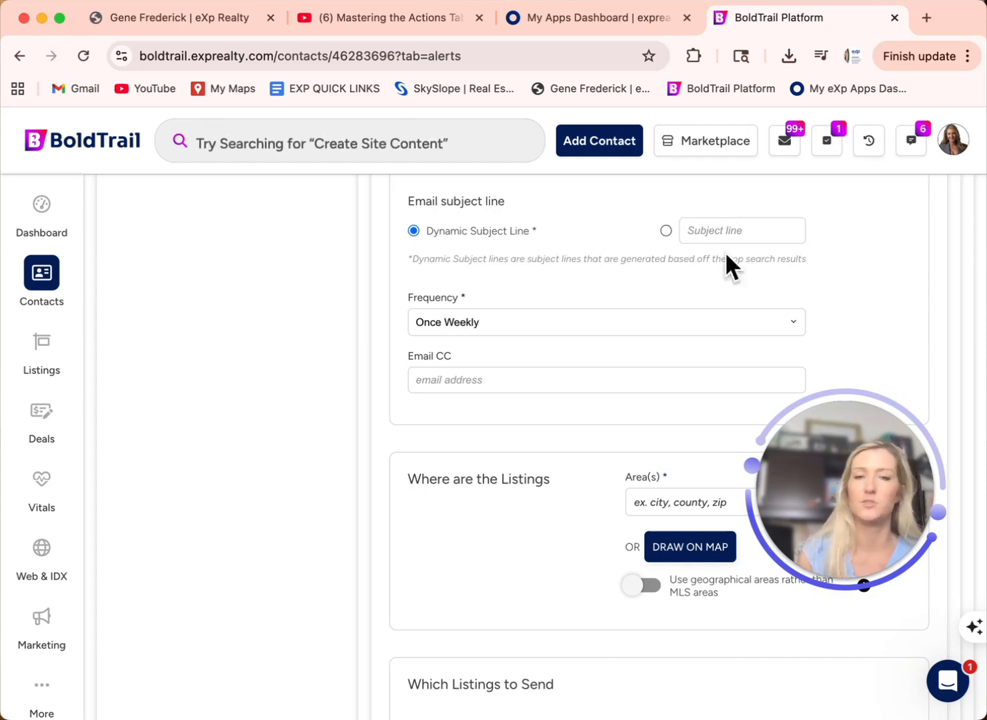
scroll(663, 276, "down", 1)
scroll(663, 275, "down", 1)
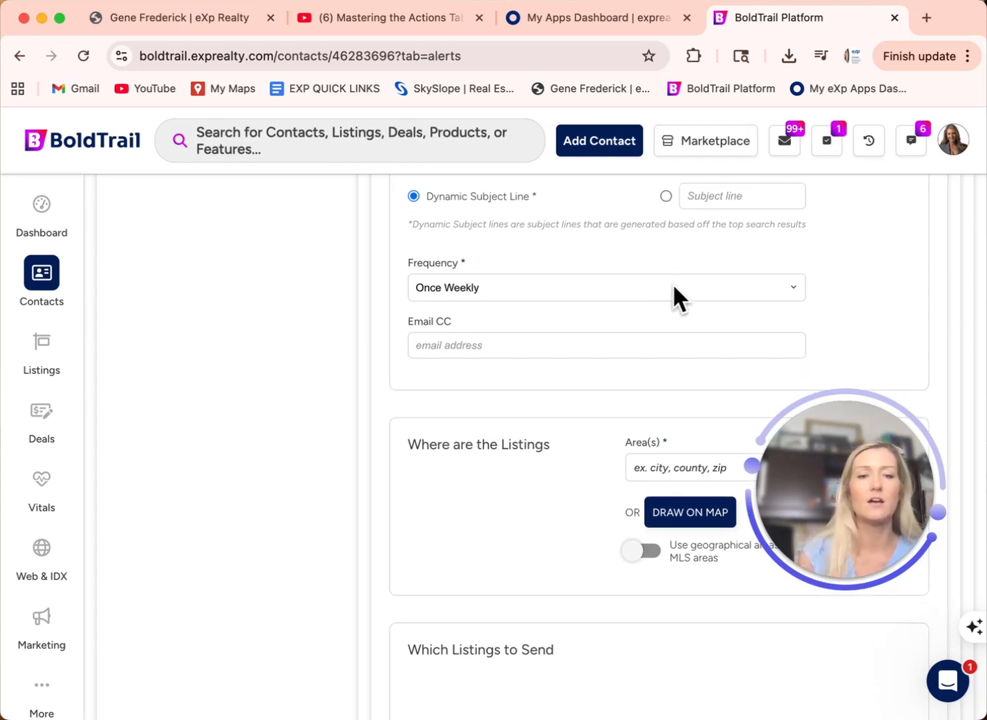
left_click(673, 283)
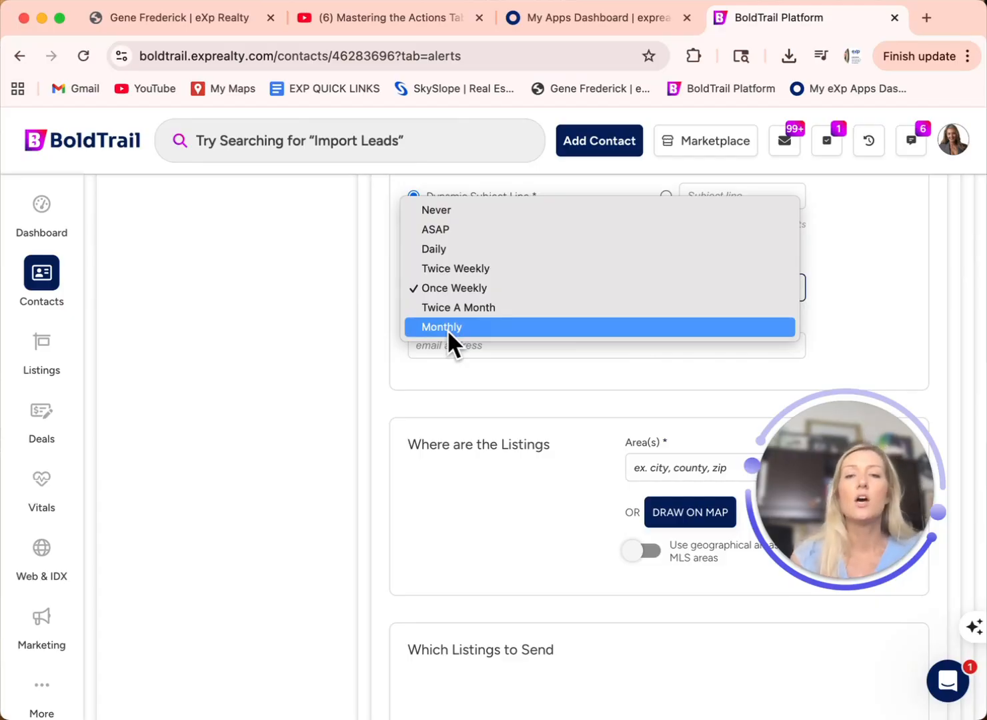
left_click(442, 230)
left_click(472, 287)
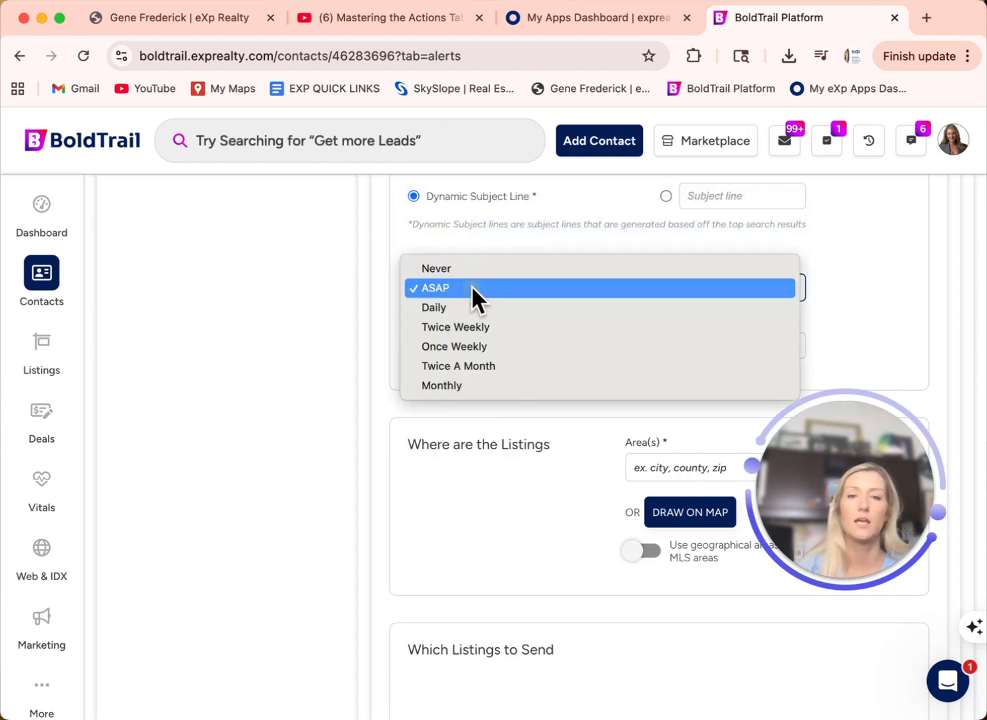
left_click(438, 306)
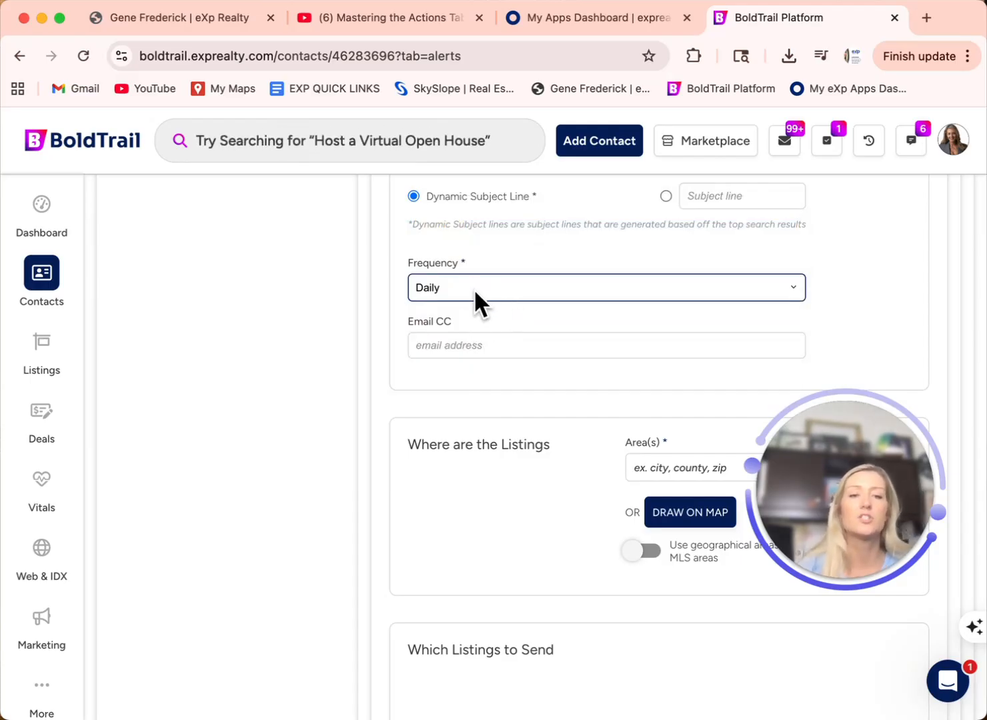
left_click(473, 287)
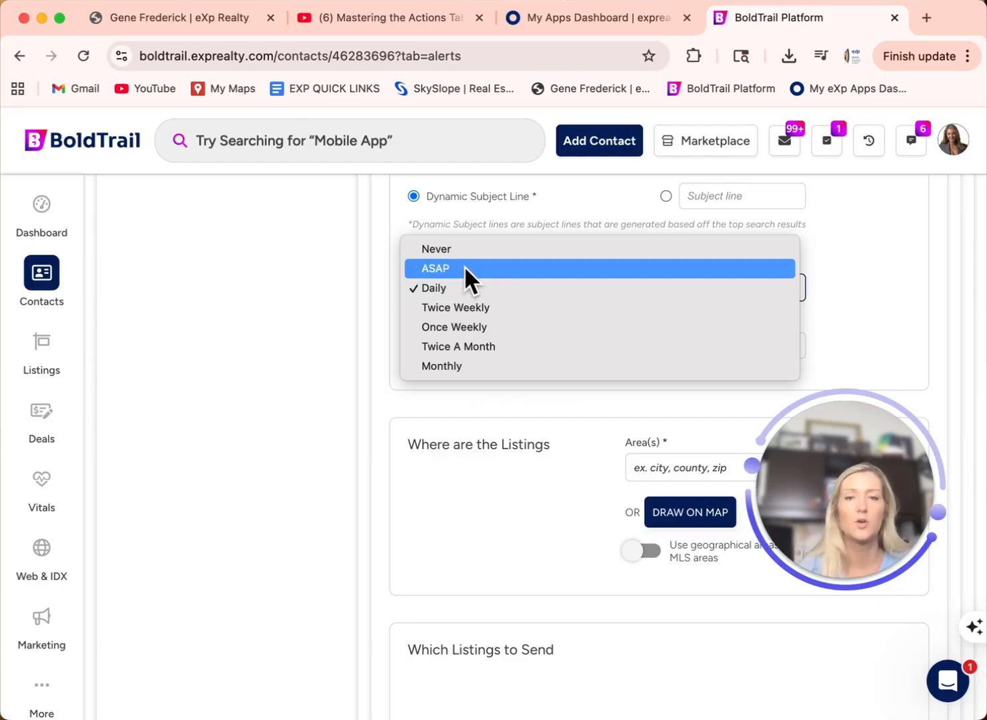
left_click(464, 267)
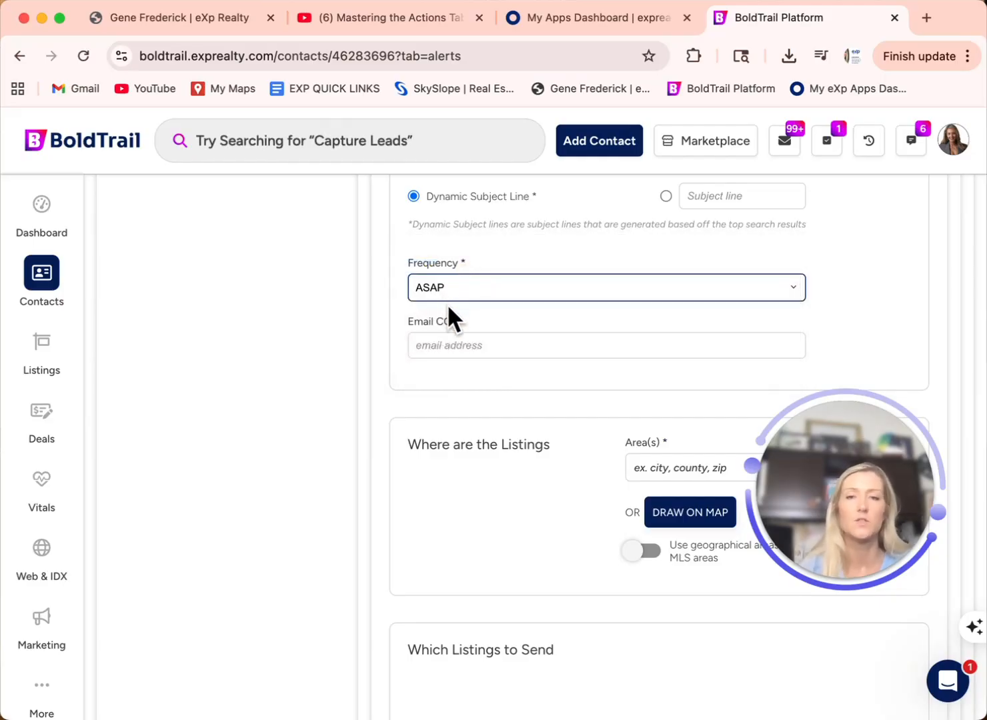
left_click(463, 346)
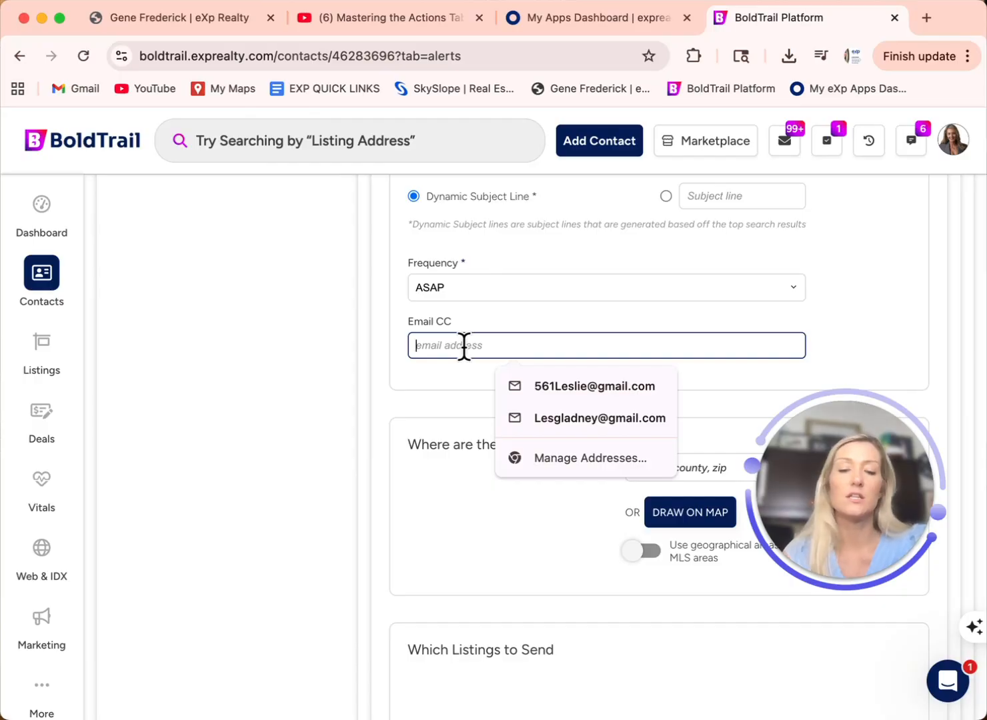
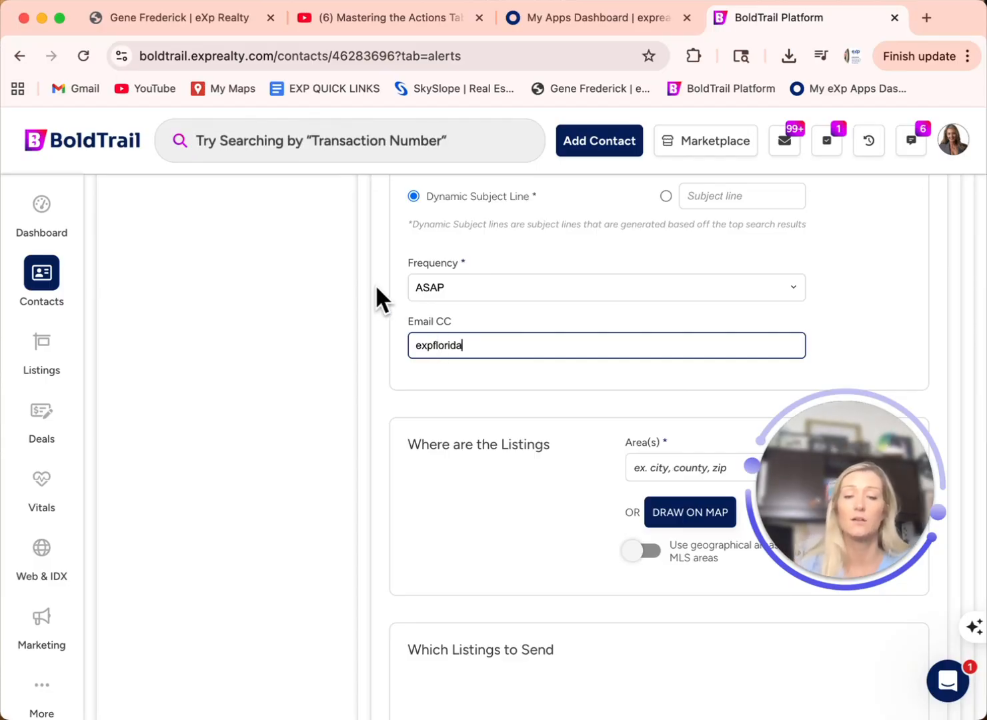
Step: Enter an additional CC email address in the alert's Email CC field
scroll(501, 384, "down", 2)
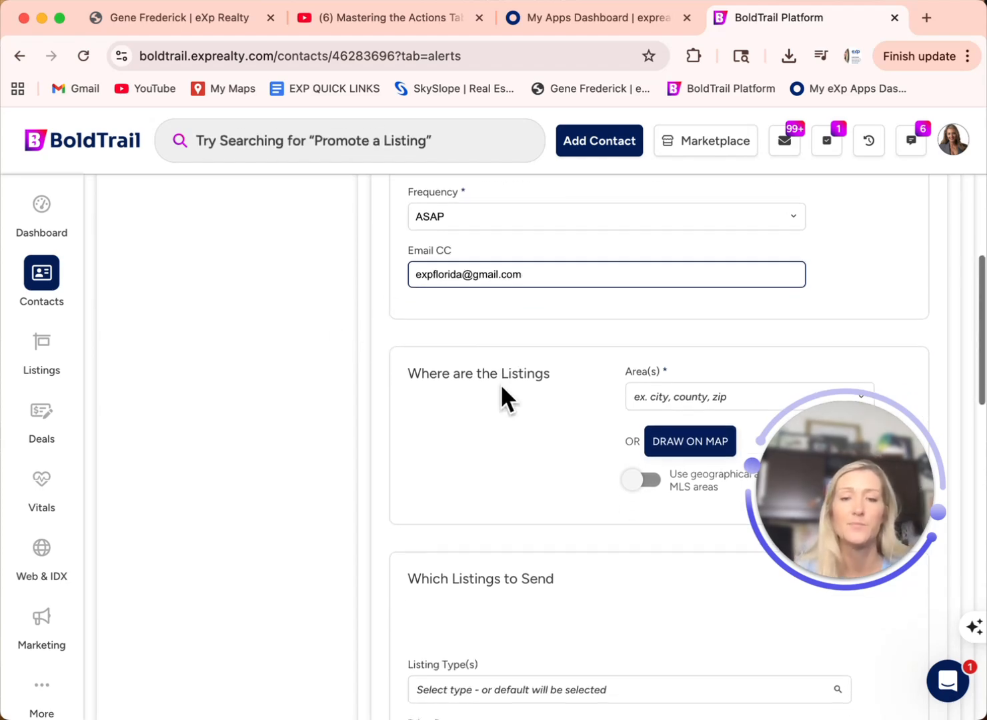
left_click_drag(890, 482, 272, 508)
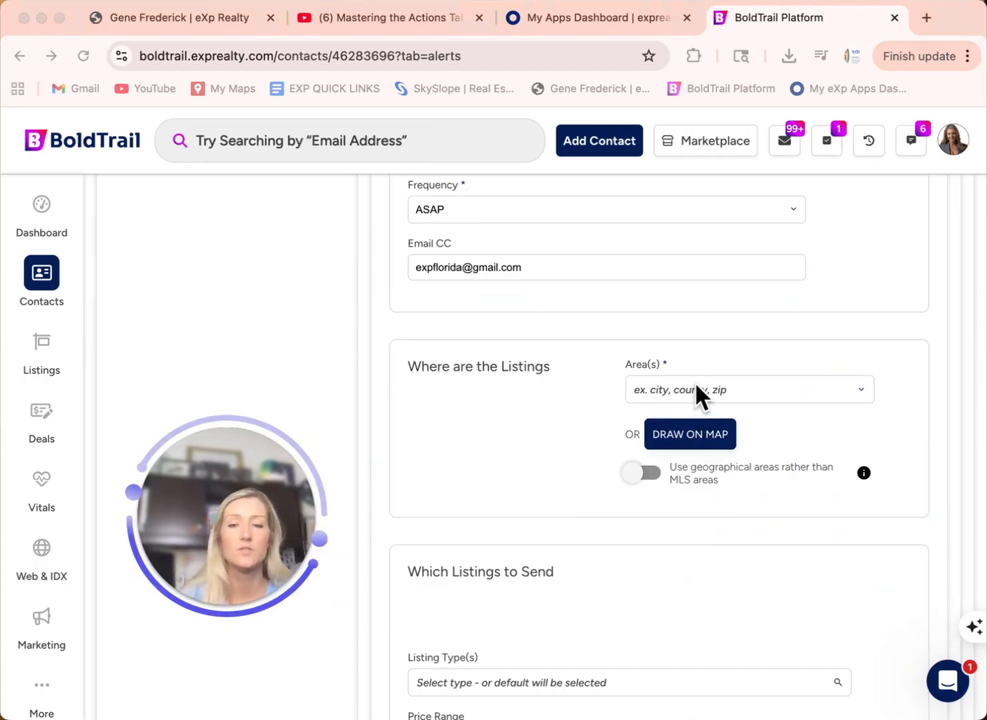
Step: Search 'boca' in Area(s) and add City: Boca Raton, FL as the listing area
left_click(715, 387)
left_click(672, 387)
type("whispering")
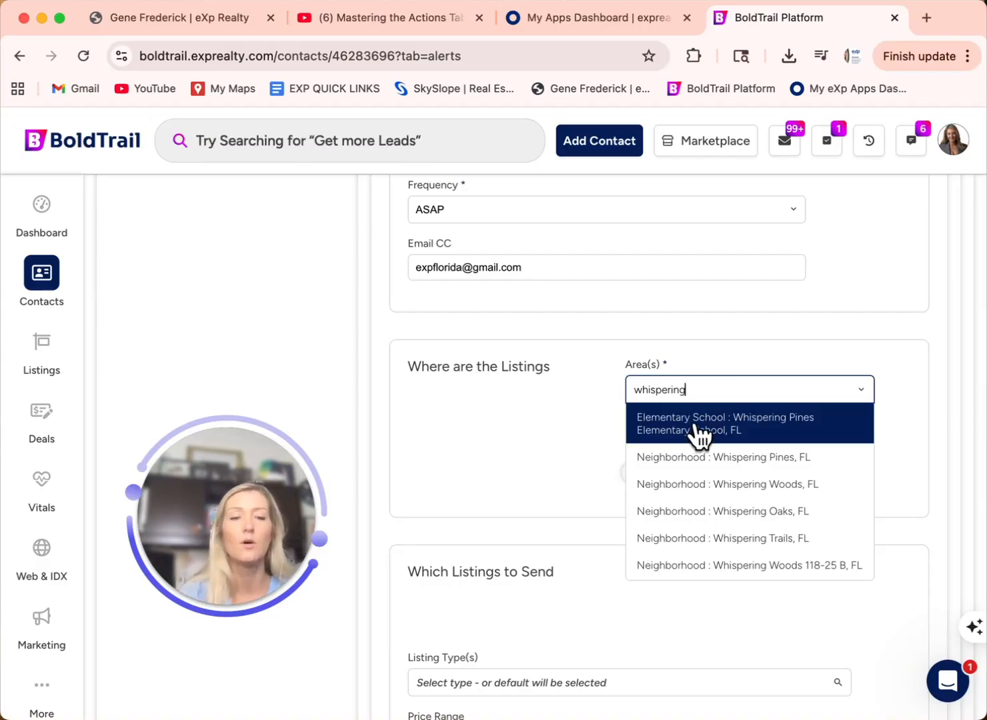
key("BackSpace")
key("BackSpace")
key("BackSpace")
key("BackSpace")
key("BackSpace")
key("BackSpace")
key("BackSpace")
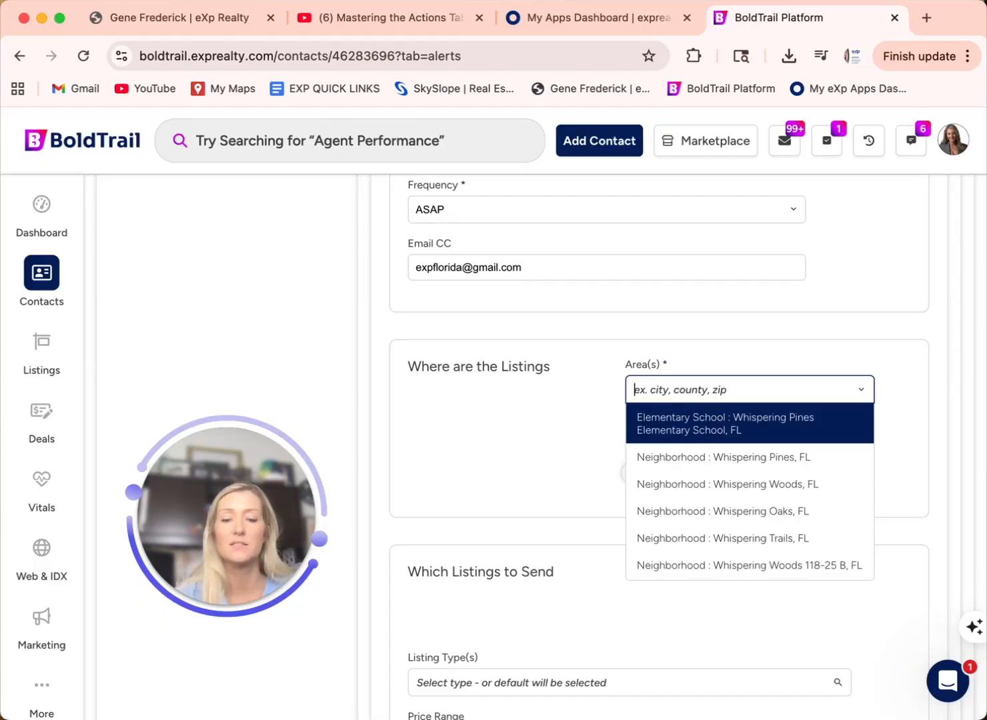
type("boca")
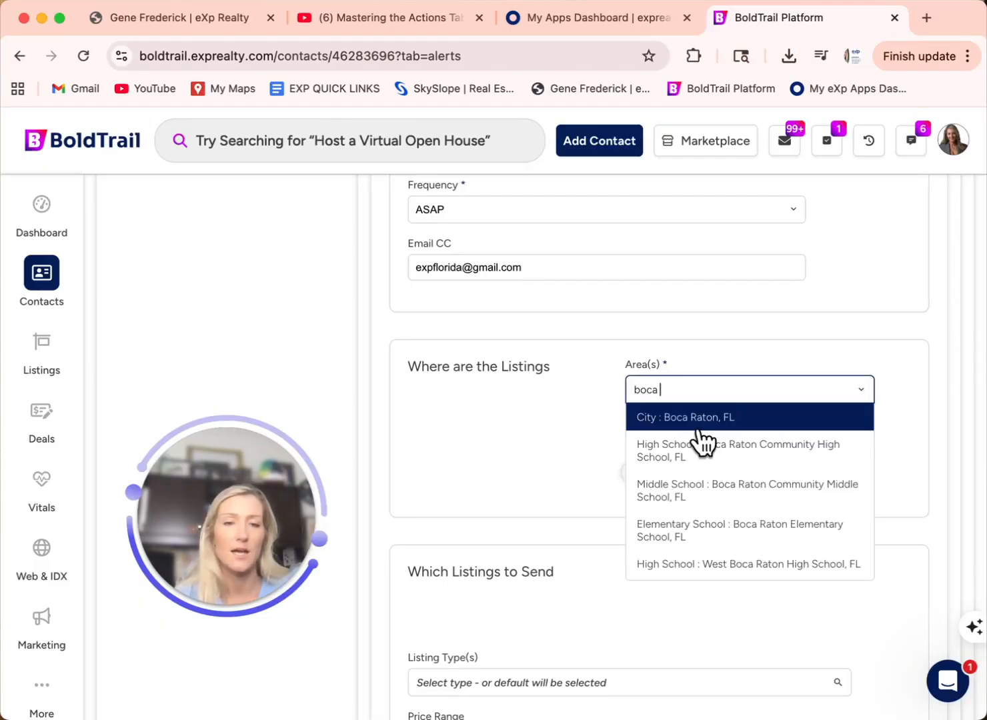
left_click(695, 423)
left_click(687, 387)
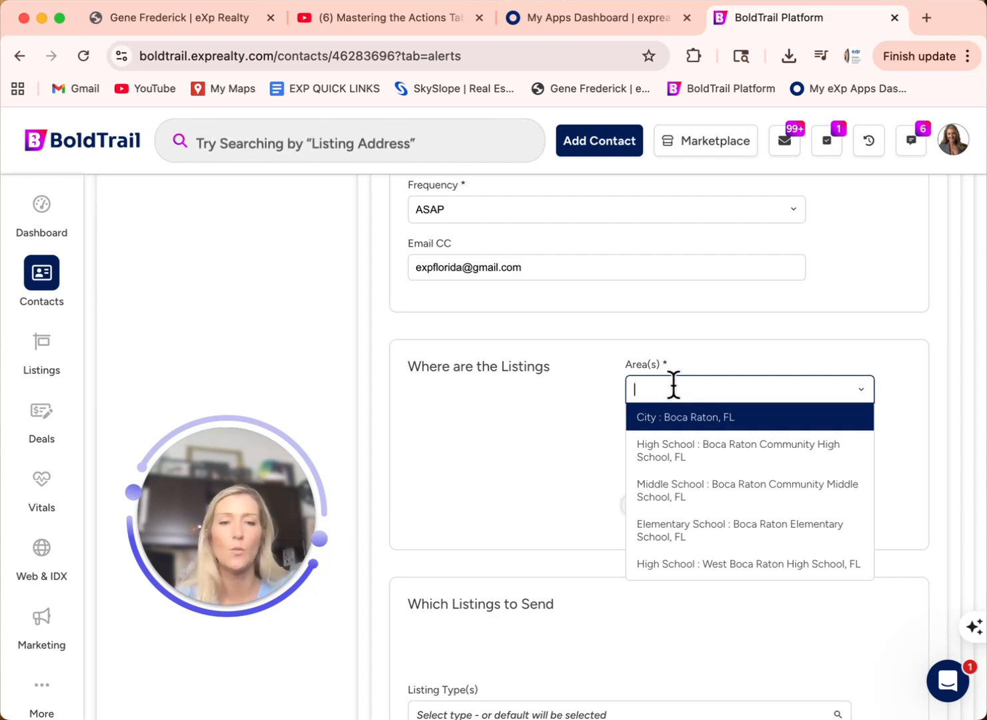
left_click(584, 414)
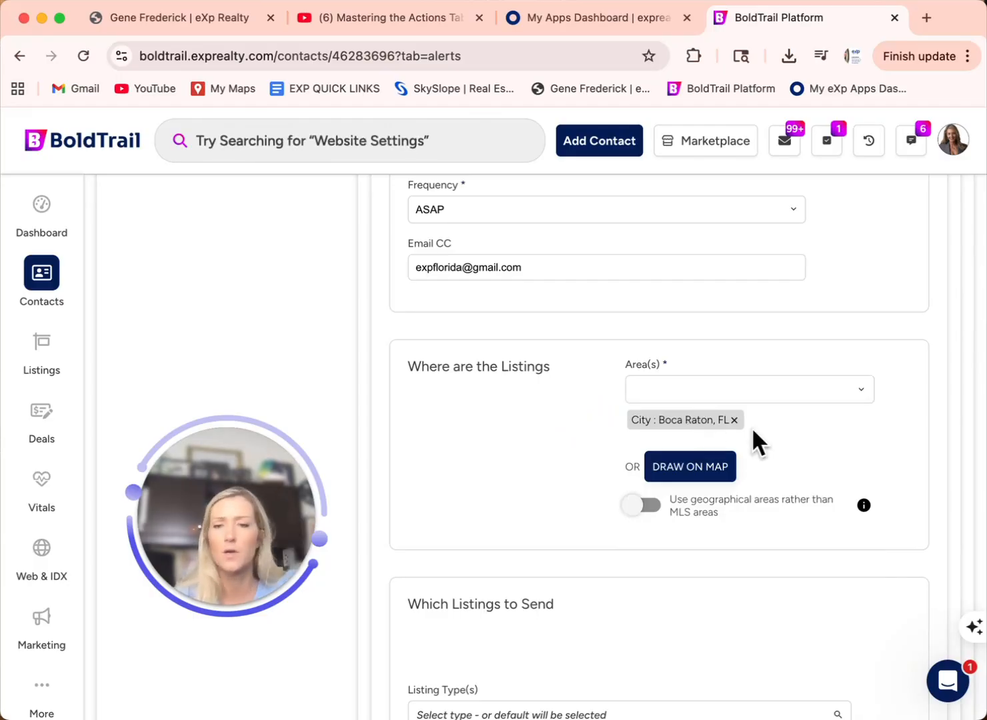
Step: Choose Single Family listing type with a $400,000–$1,200,000 price range
scroll(753, 427, "down", 2)
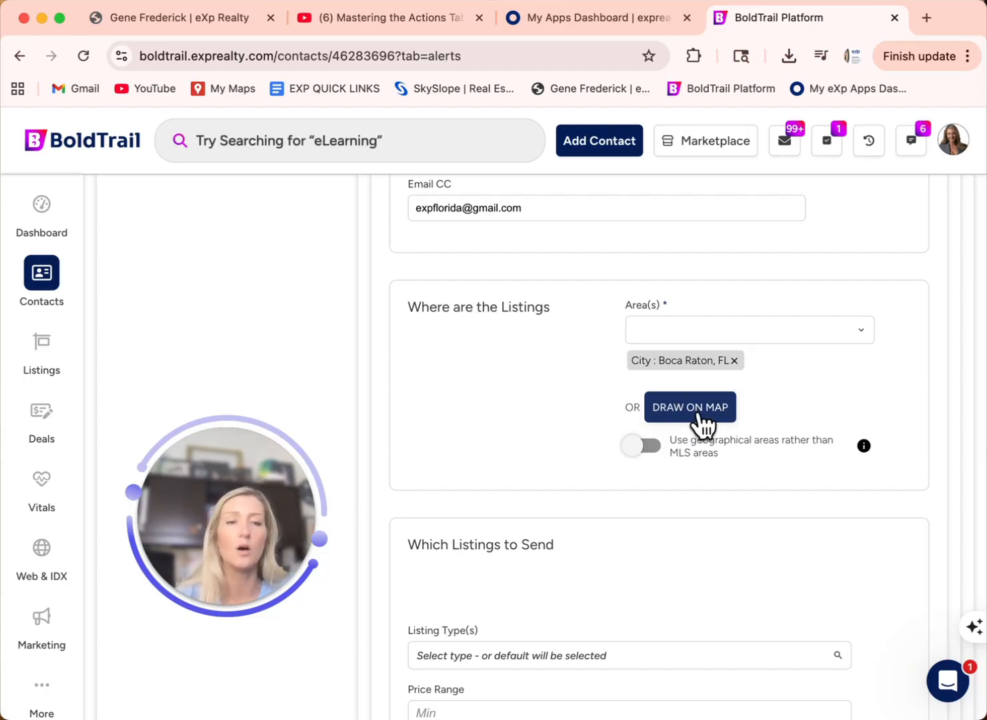
scroll(698, 411, "down", 6)
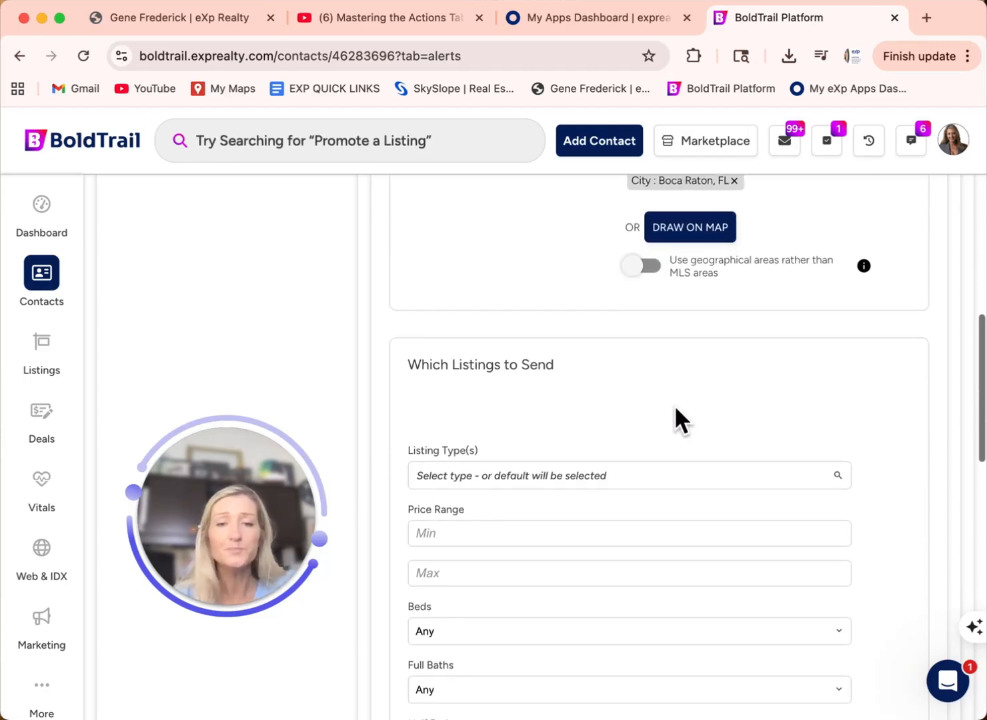
scroll(567, 401, "down", 2)
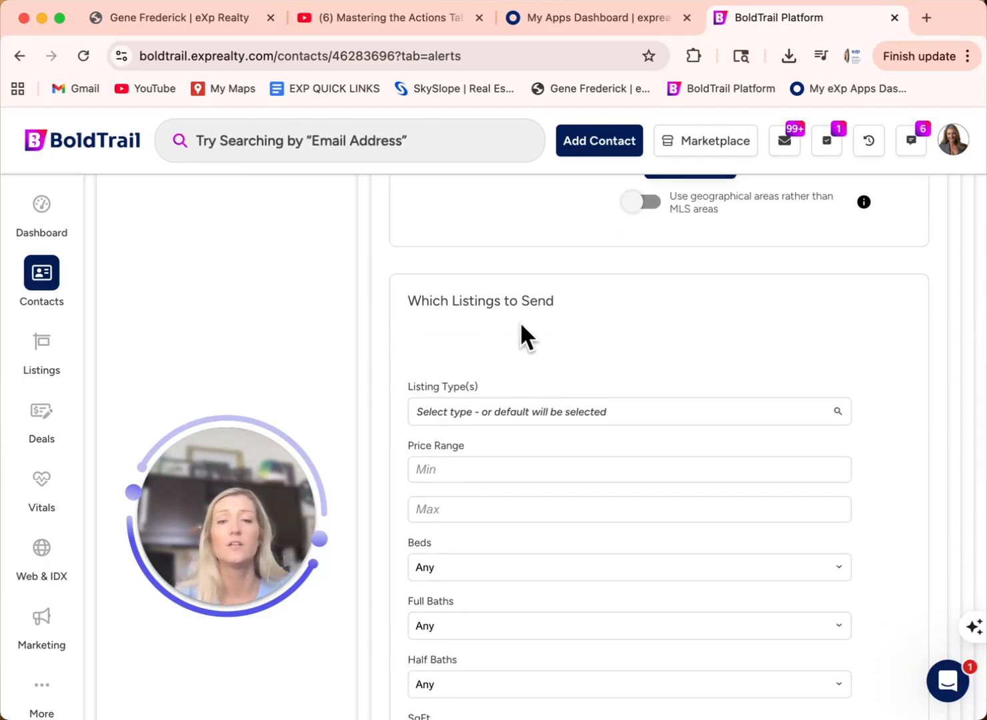
scroll(498, 343, "down", 2)
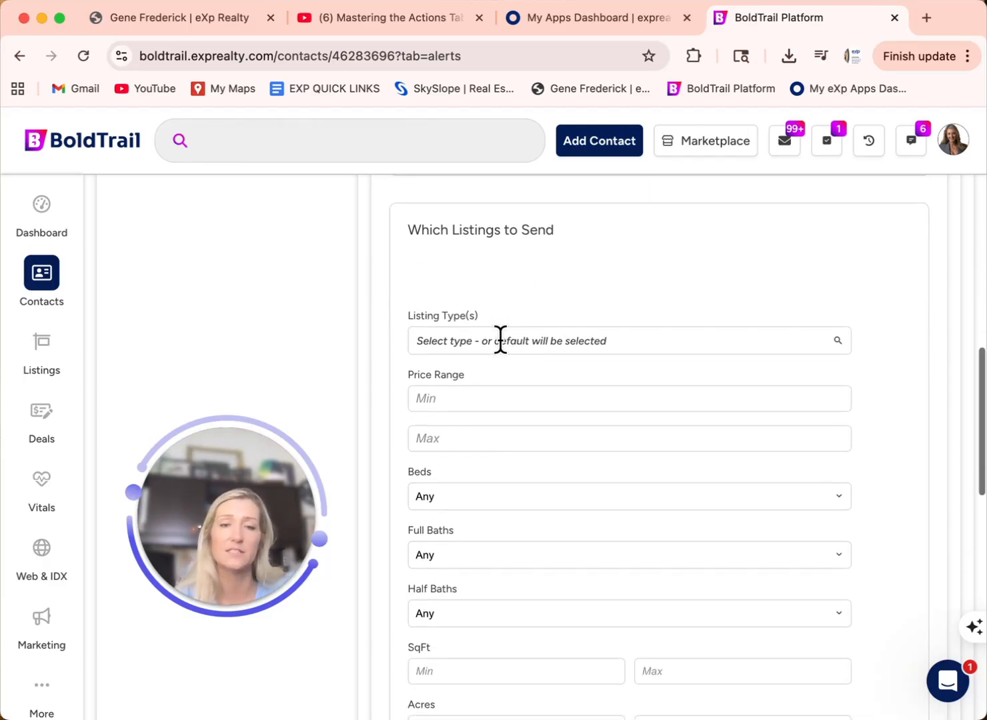
left_click(517, 341)
scroll(489, 467, "down", 2)
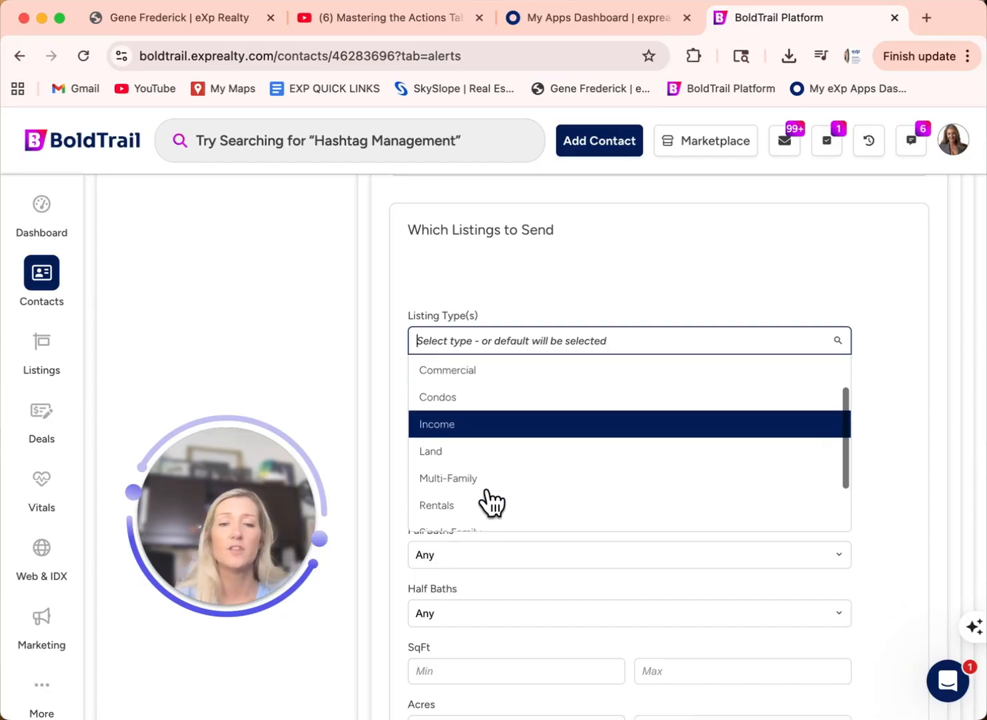
scroll(480, 507, "down", 2)
left_click(476, 477)
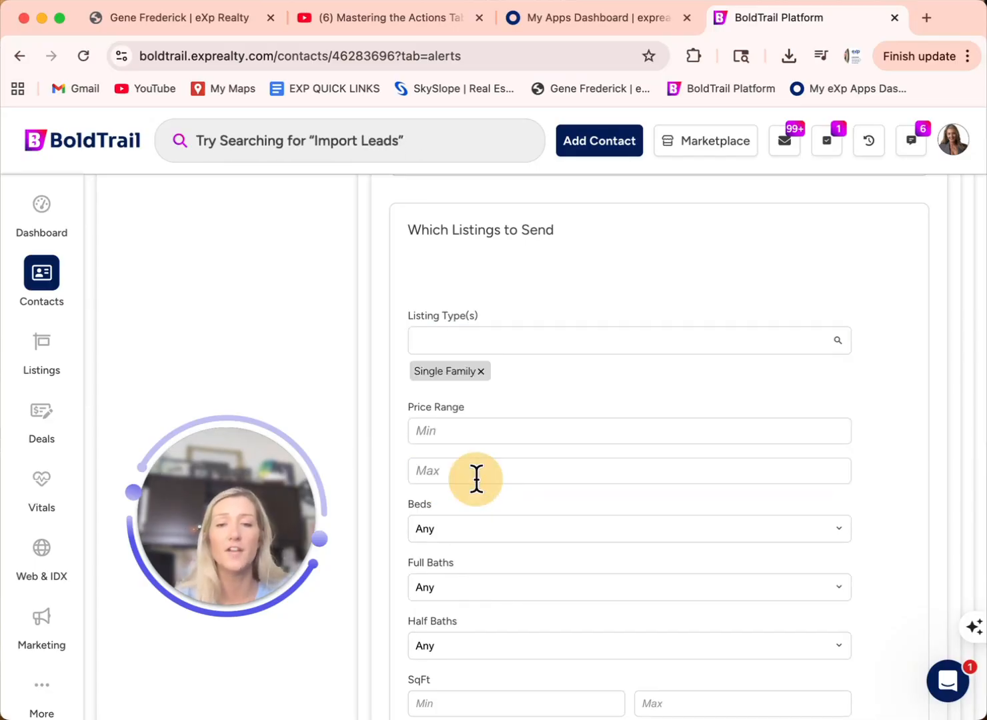
left_click(442, 431)
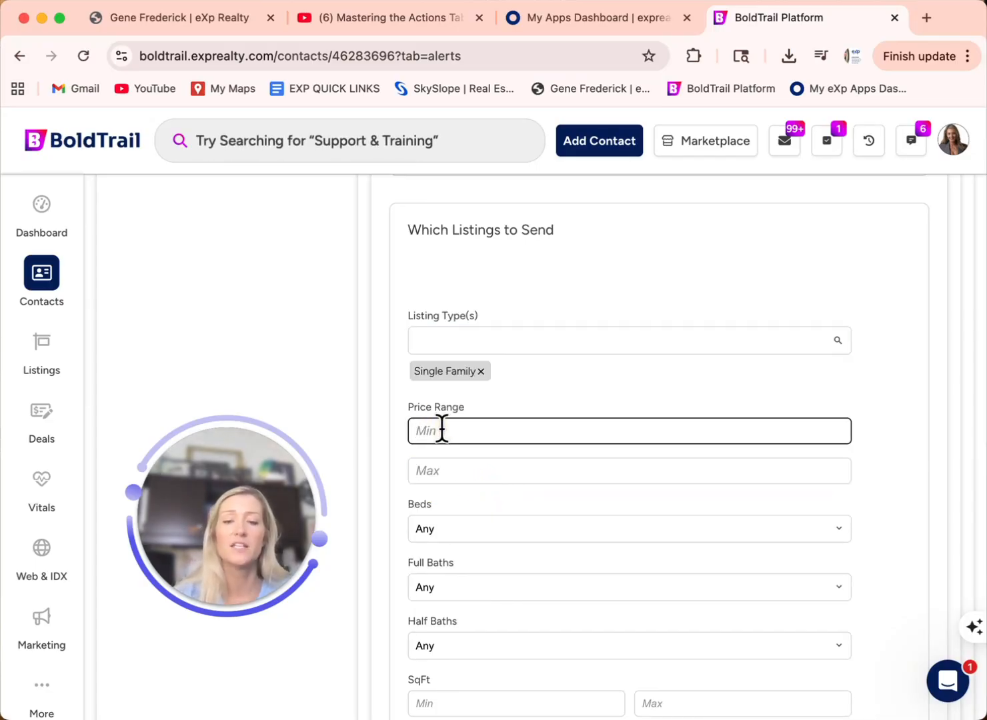
type("400,000")
left_click(467, 467)
type("1200000")
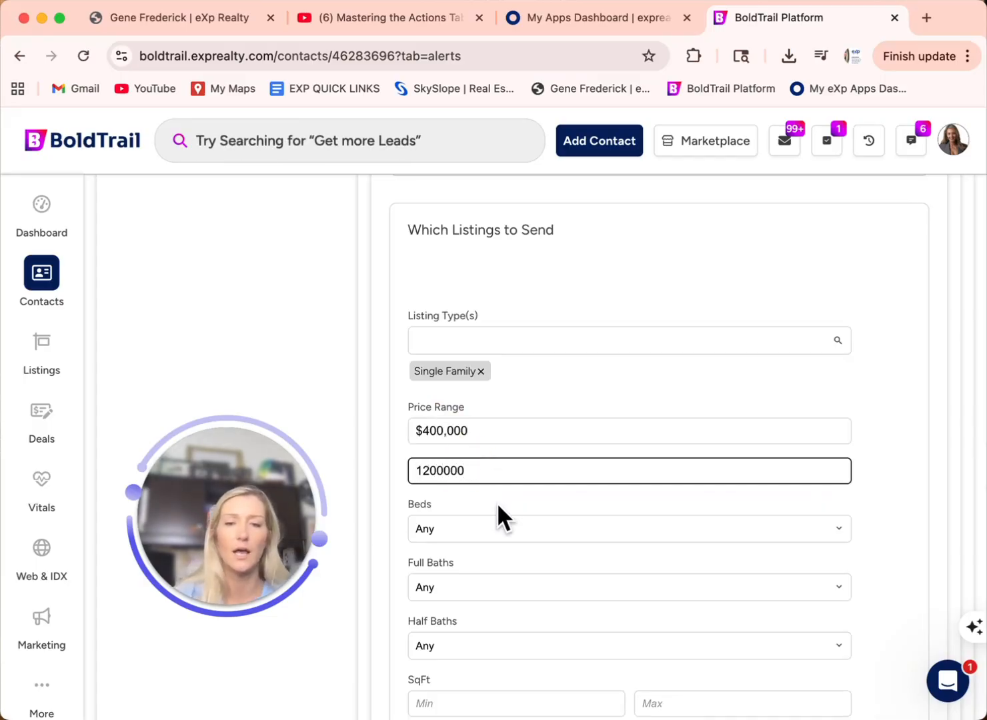
Step: Require 4+ beds, 2+ full baths, 1+ half bath and at least 2000 sq ft
left_click(485, 526)
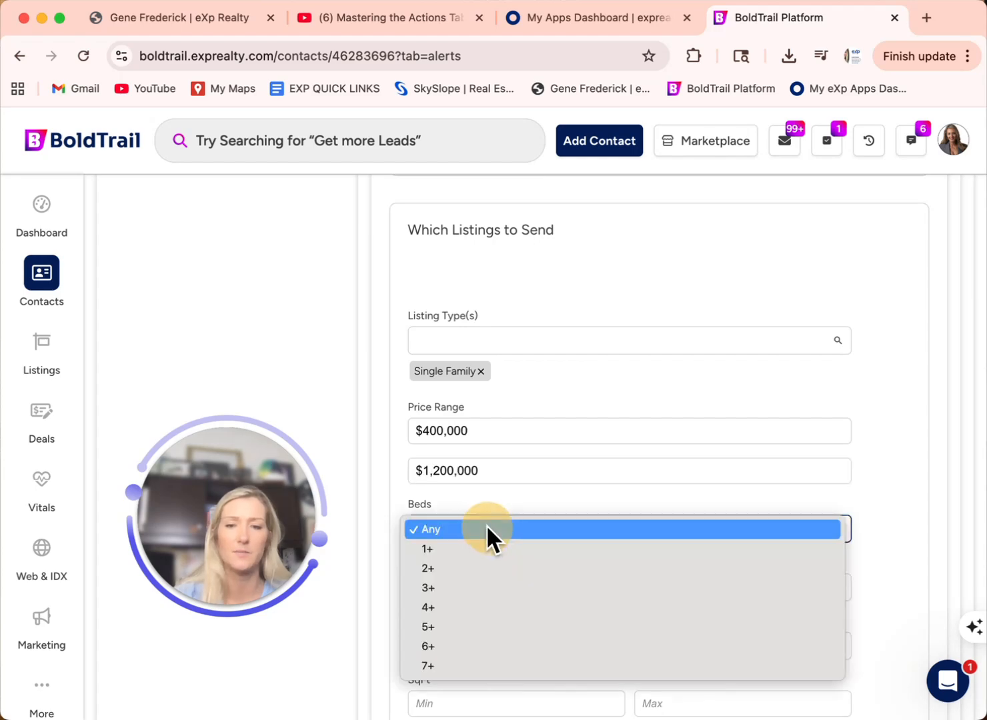
left_click(448, 607)
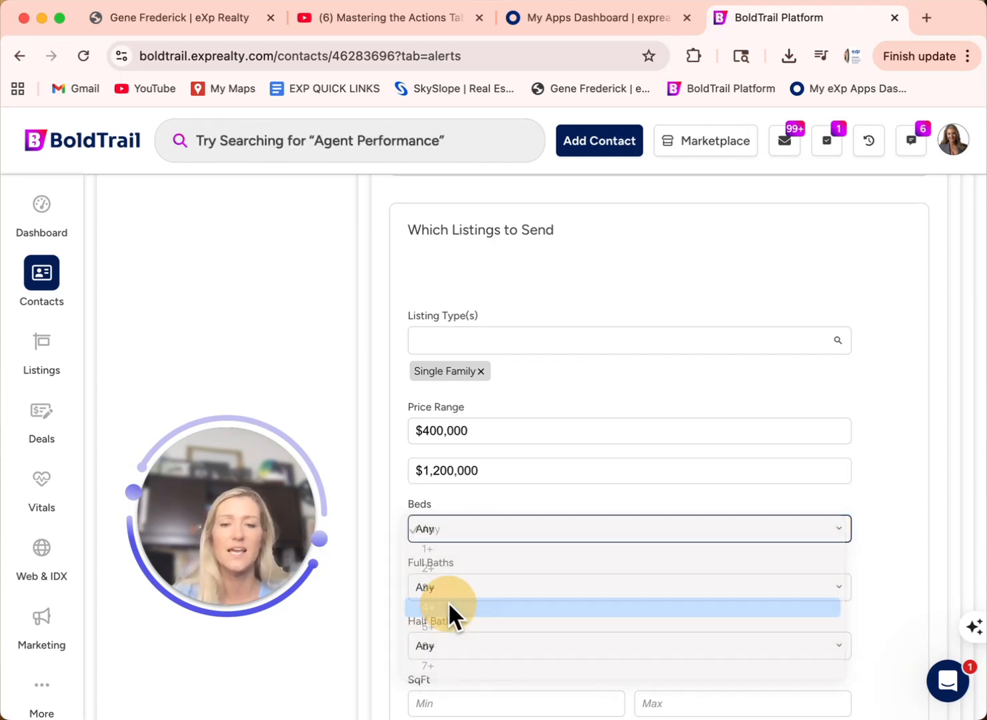
scroll(447, 593, "down", 2)
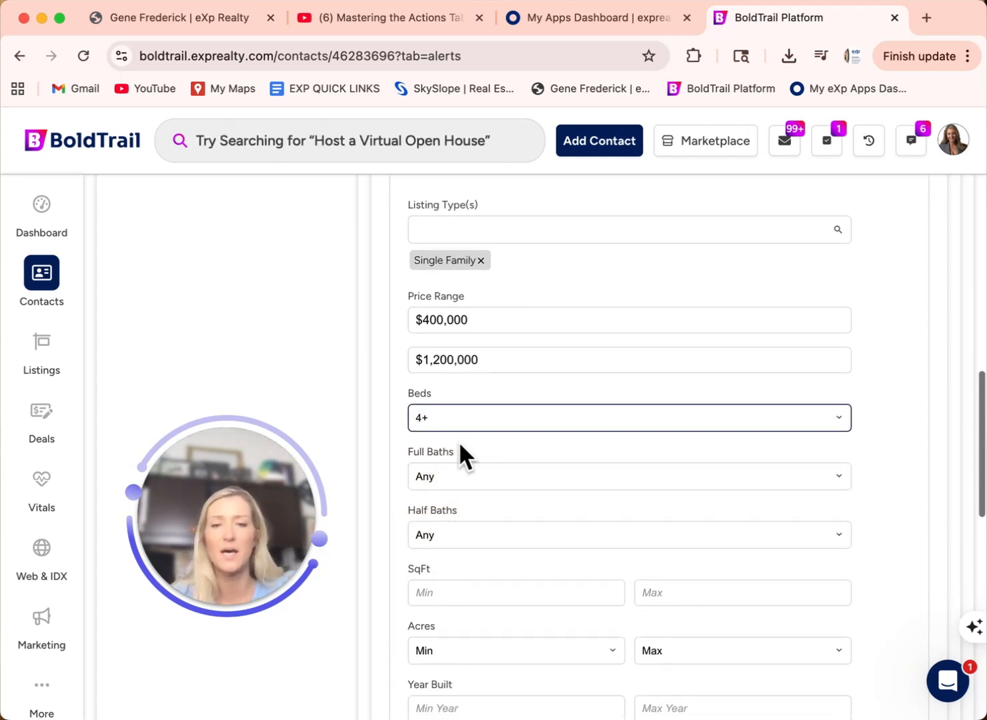
left_click(460, 475)
left_click(432, 516)
scroll(524, 460, "down", 2)
scroll(524, 460, "down", 1)
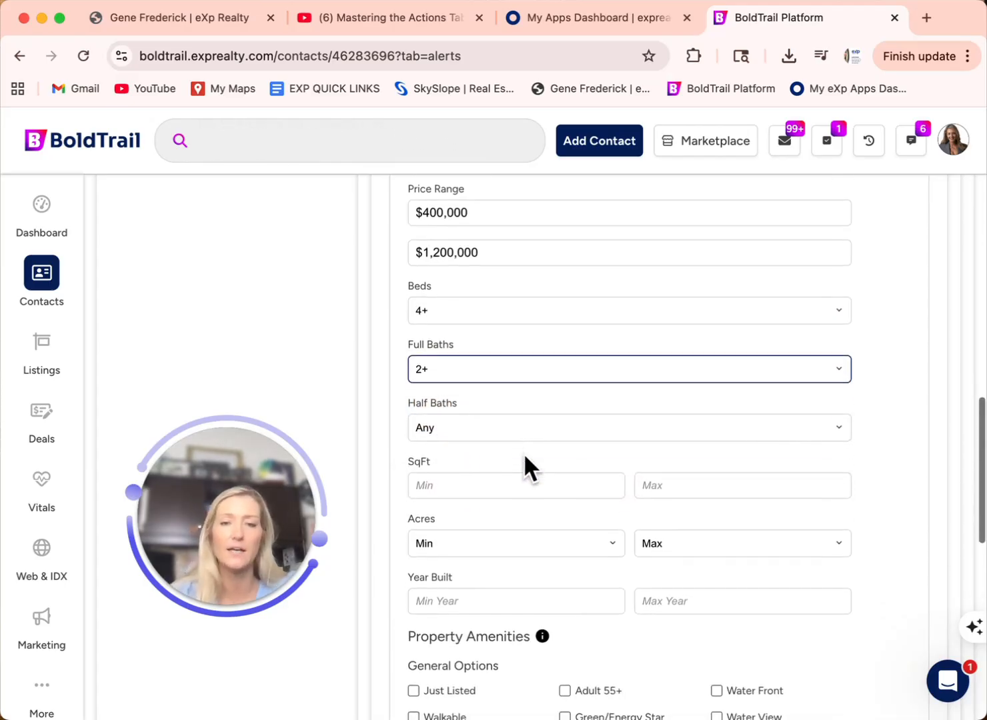
left_click(514, 430)
left_click(441, 447)
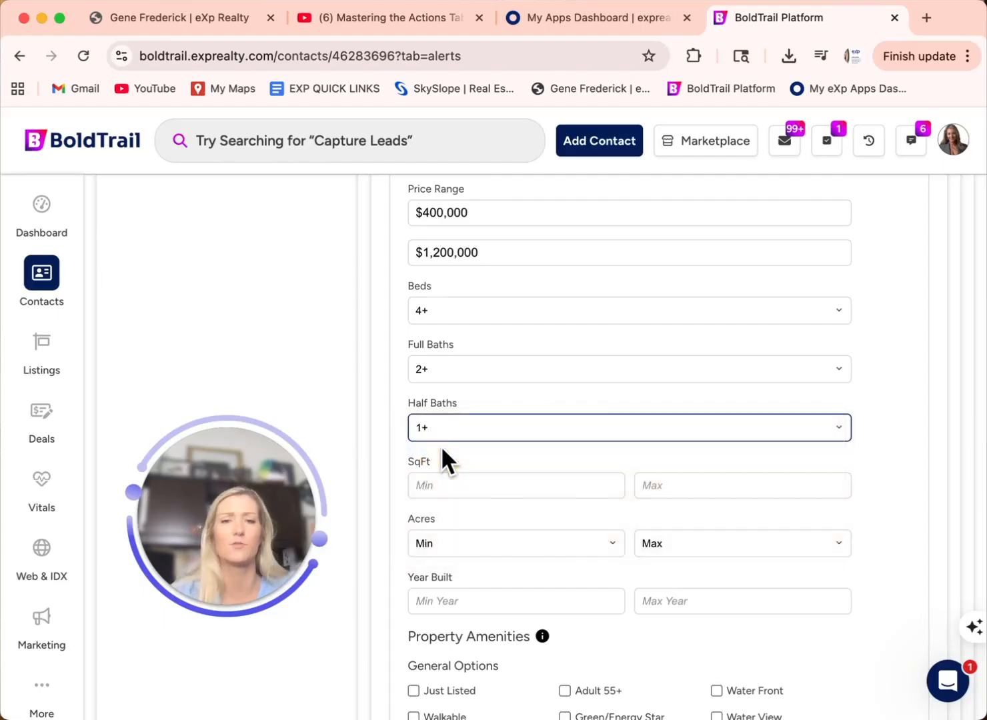
scroll(478, 466, "down", 1)
left_click(441, 421)
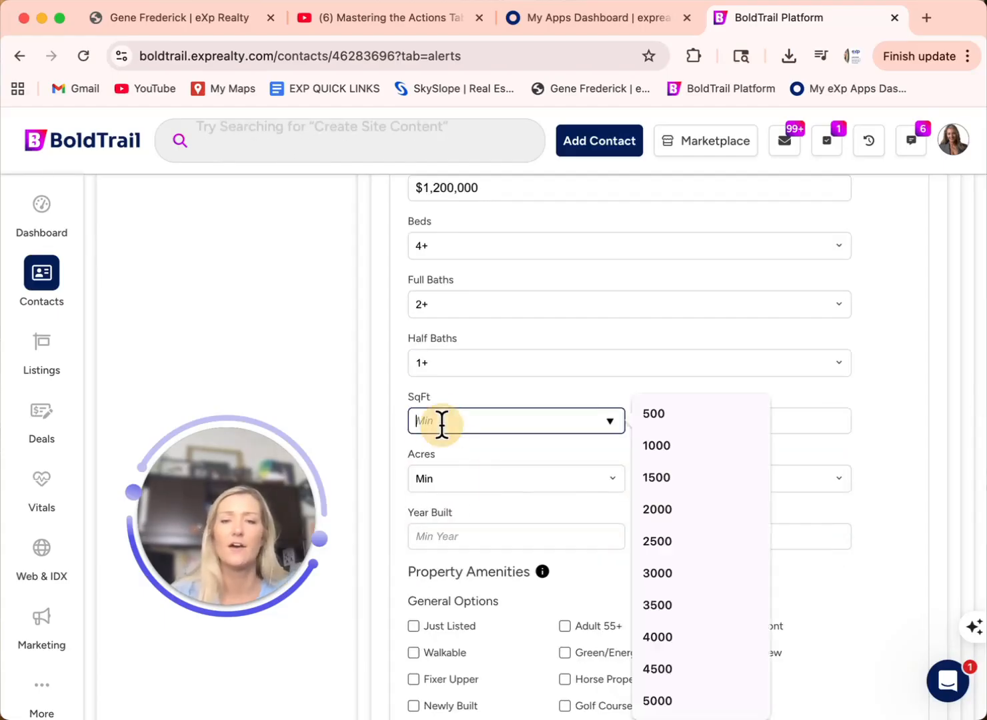
type("2000")
left_click(443, 444)
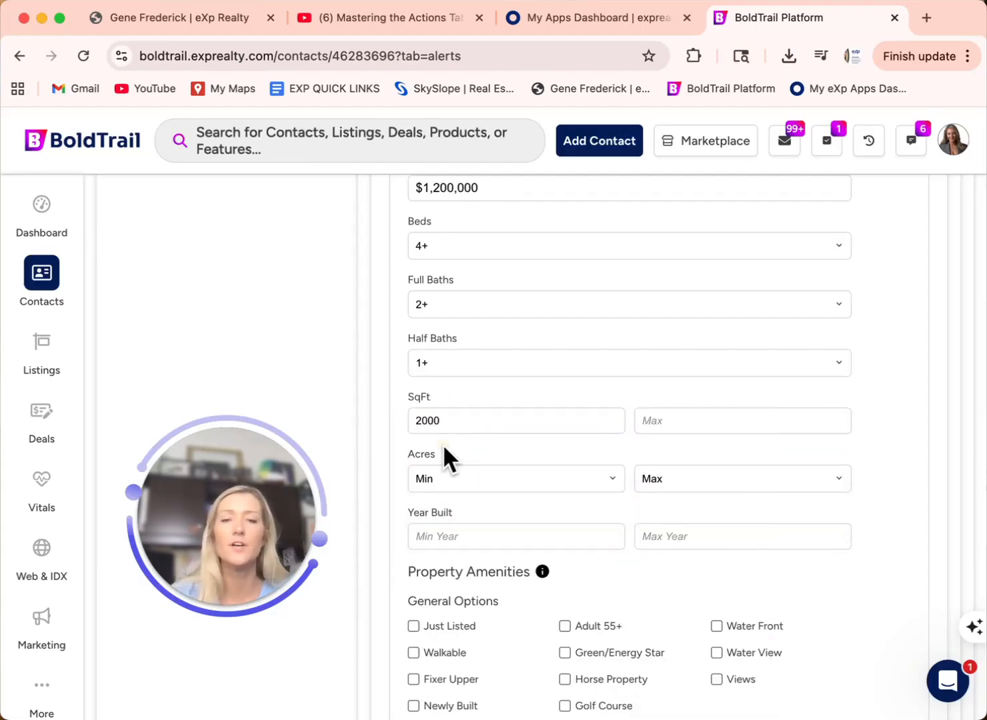
Step: Tick Pool under Property Amenities and 2+ Garage under Structural Options
scroll(565, 565, "down", 2)
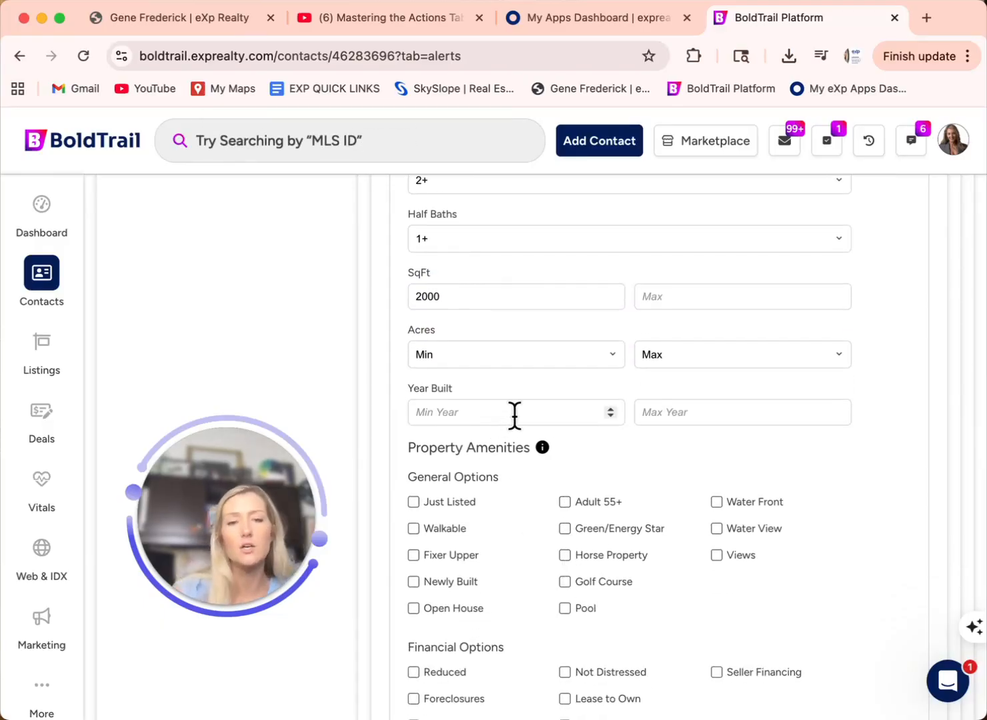
scroll(506, 514, "down", 1)
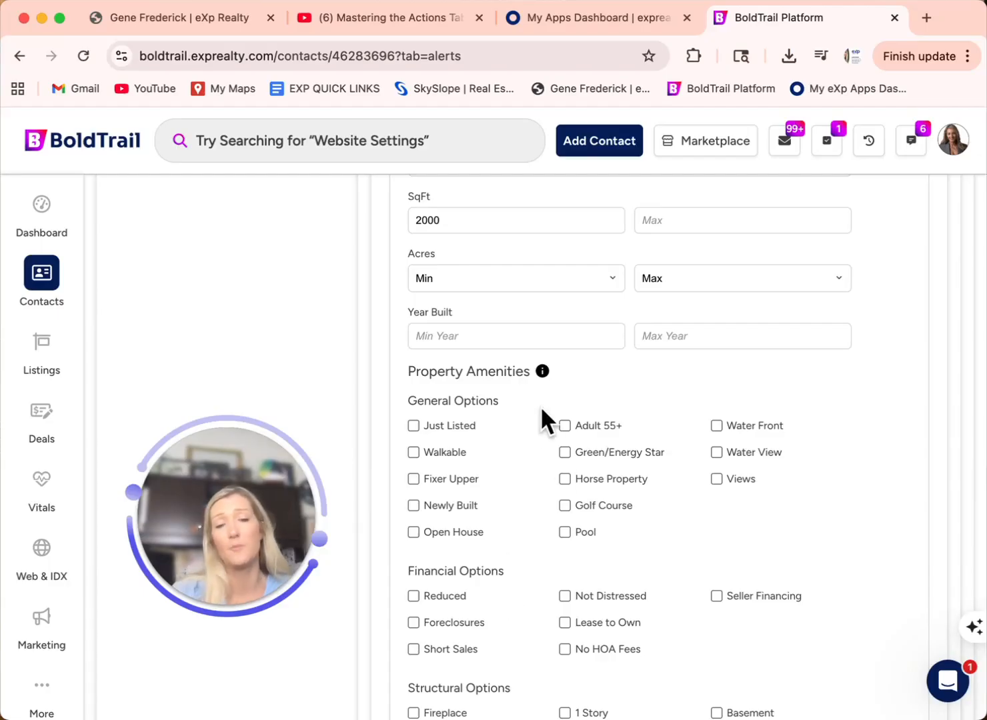
scroll(520, 527, "down", 1)
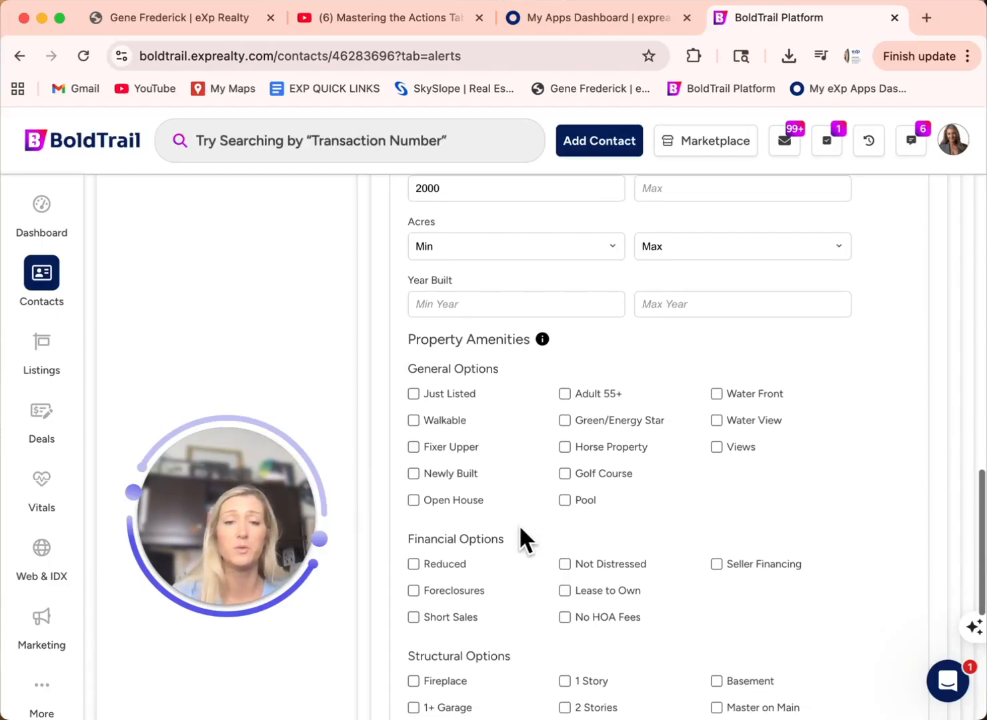
left_click(565, 495)
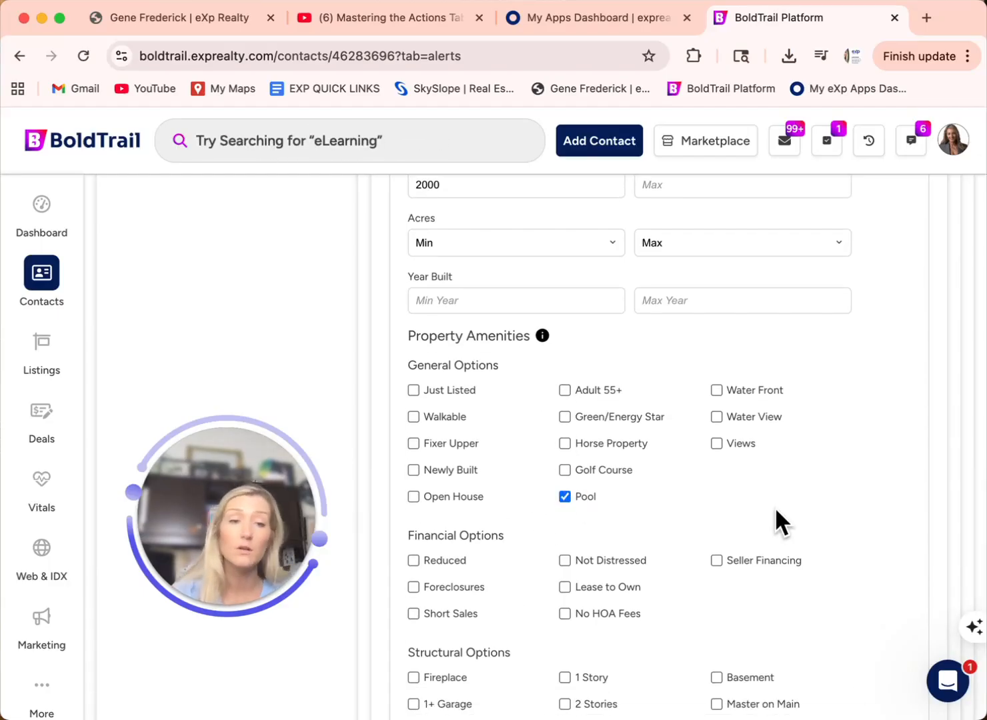
scroll(774, 507, "down", 1)
scroll(774, 506, "down", 1)
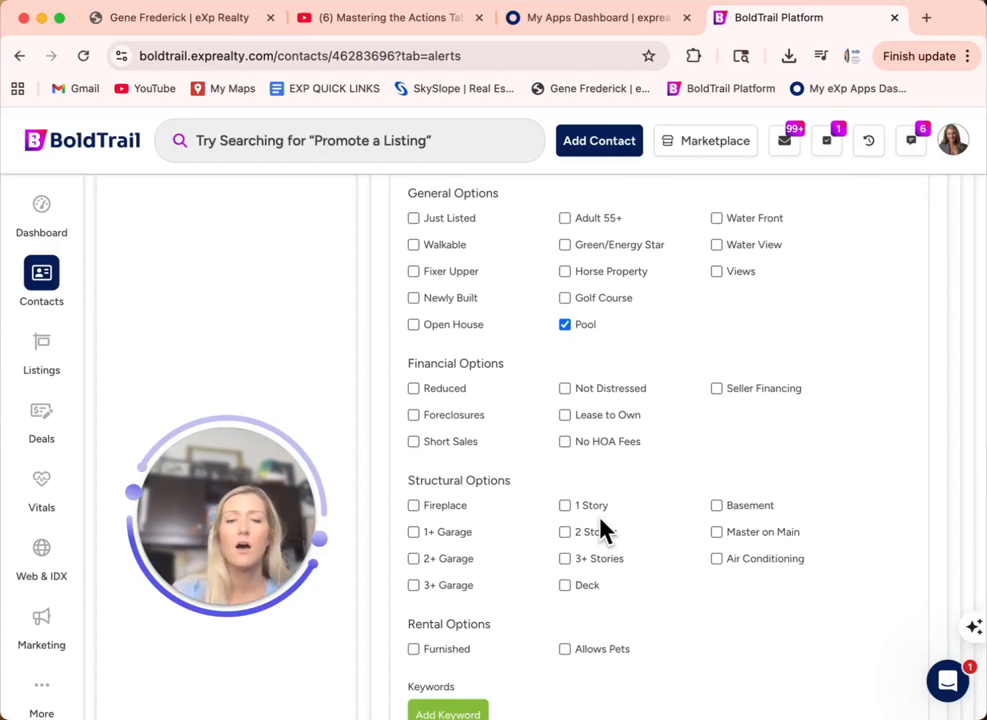
scroll(599, 524, "down", 2)
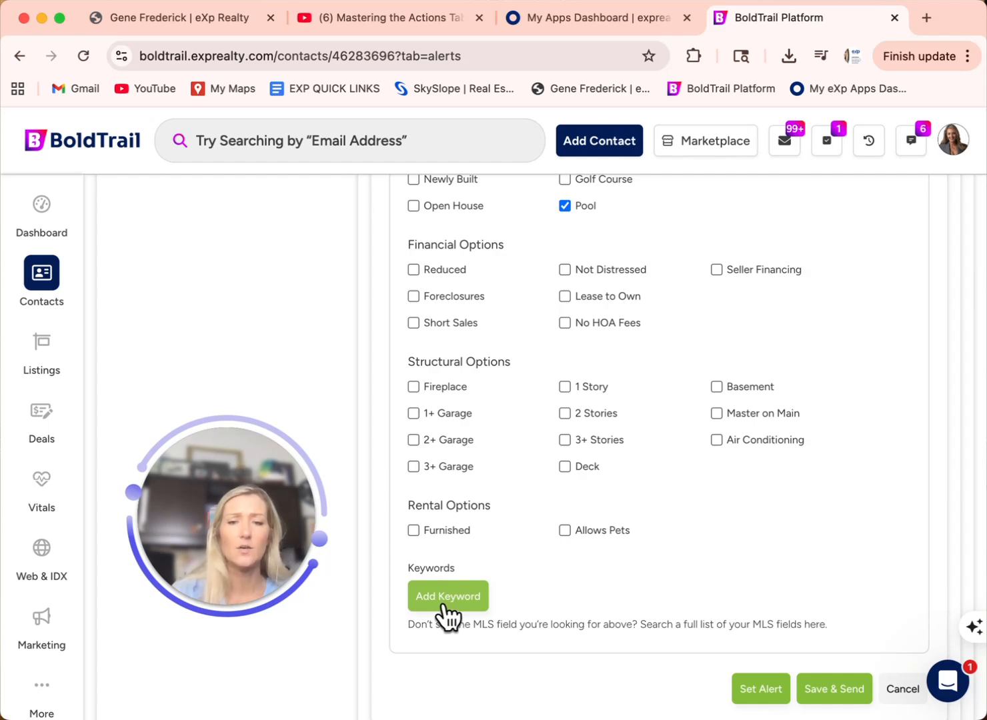
left_click(414, 439)
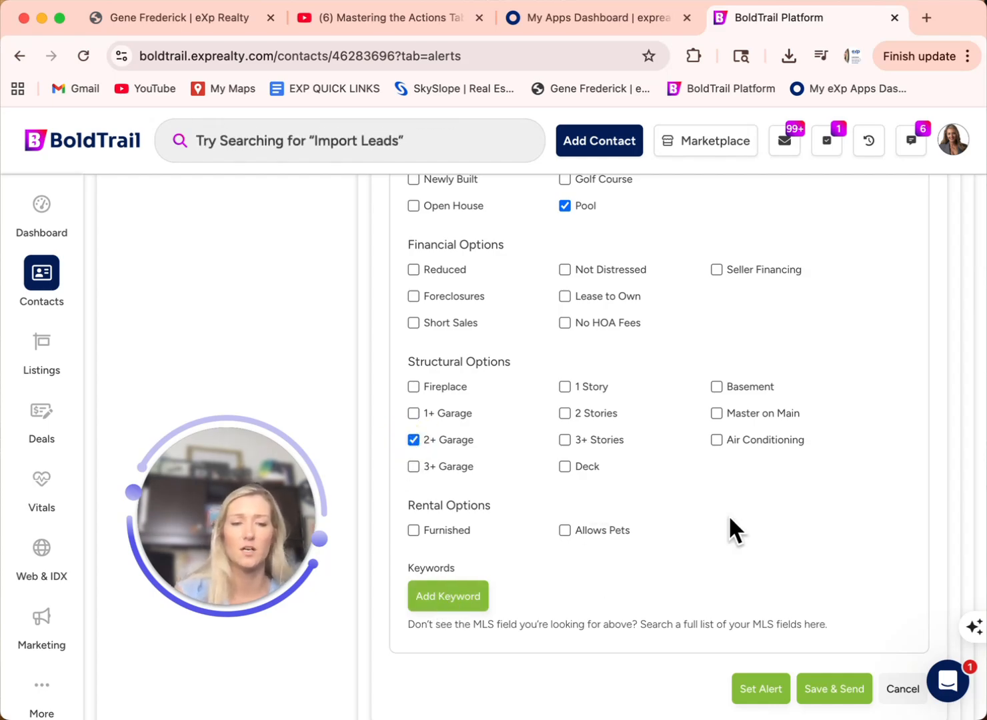
scroll(729, 515, "down", 2)
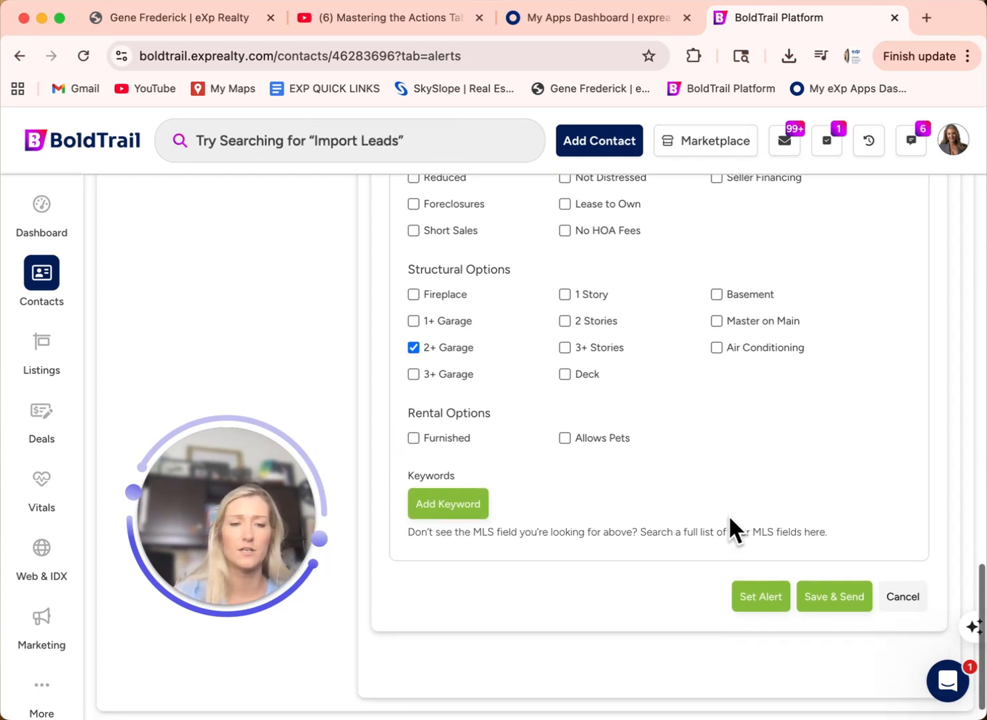
Step: Save & Send the alert, then scroll through its 47 matching listings
left_click(839, 598)
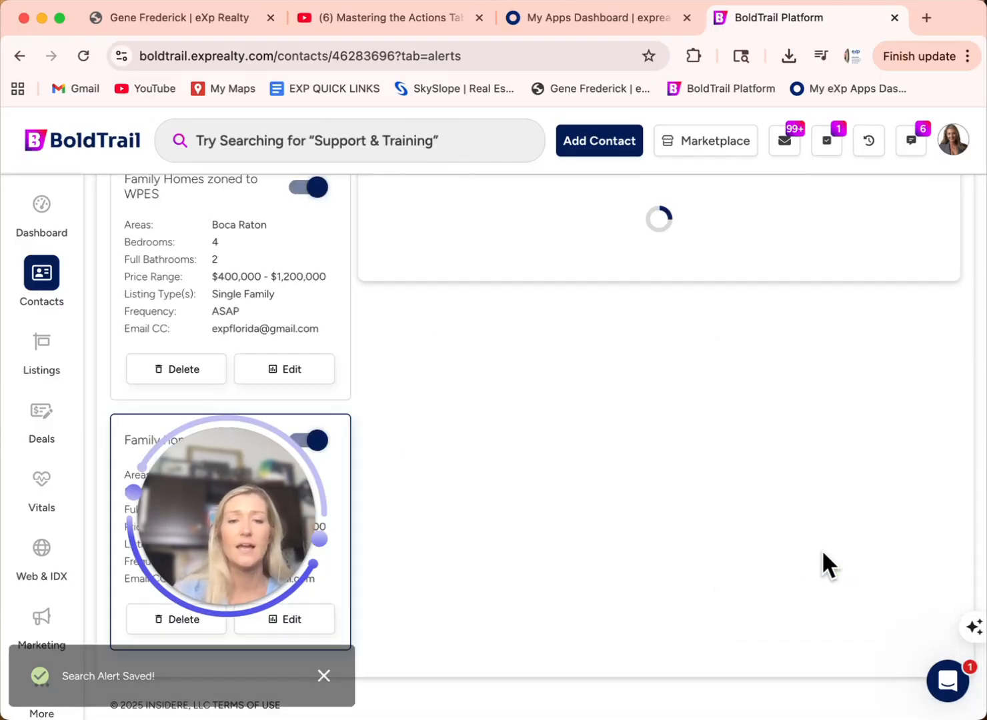
scroll(822, 555, "up", 8)
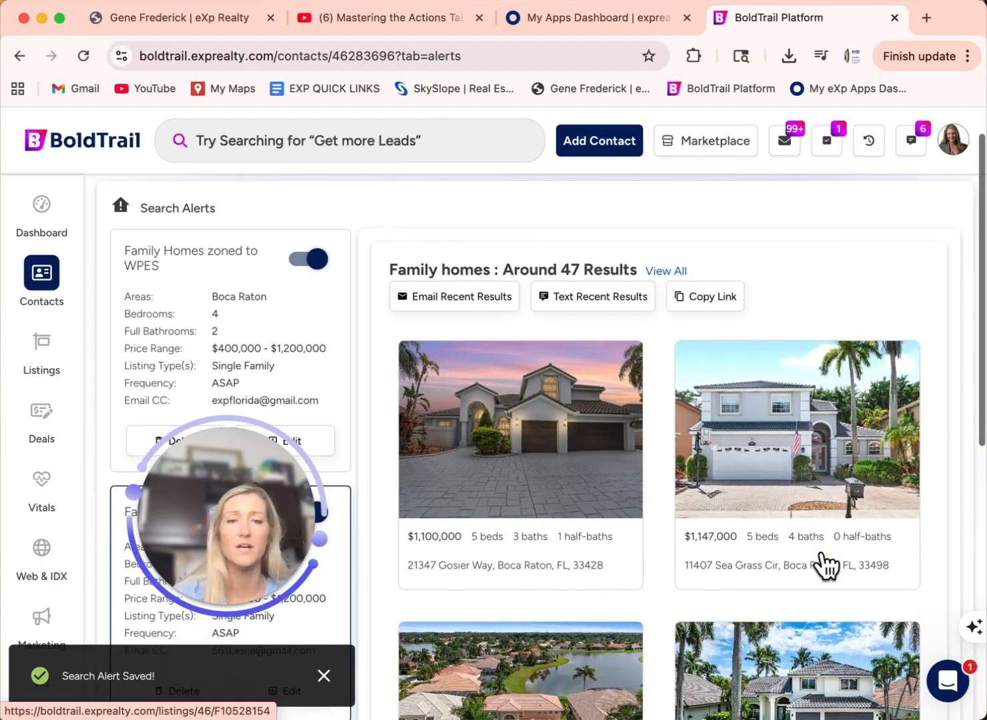
scroll(827, 566, "down", 4)
scroll(828, 565, "down", 8)
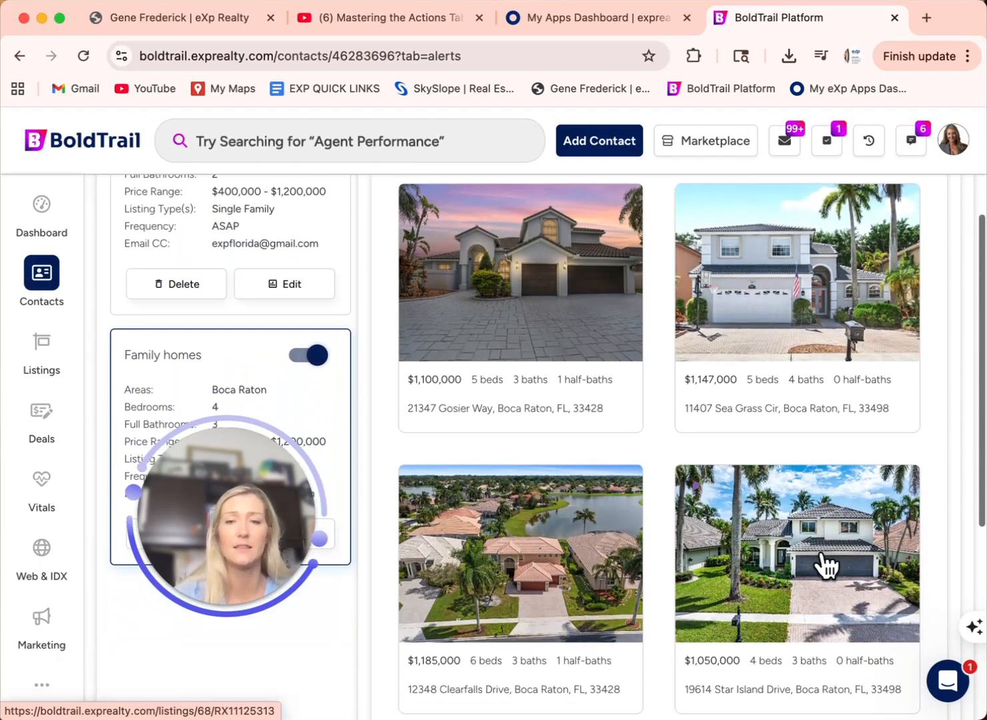
scroll(827, 565, "up", 12)
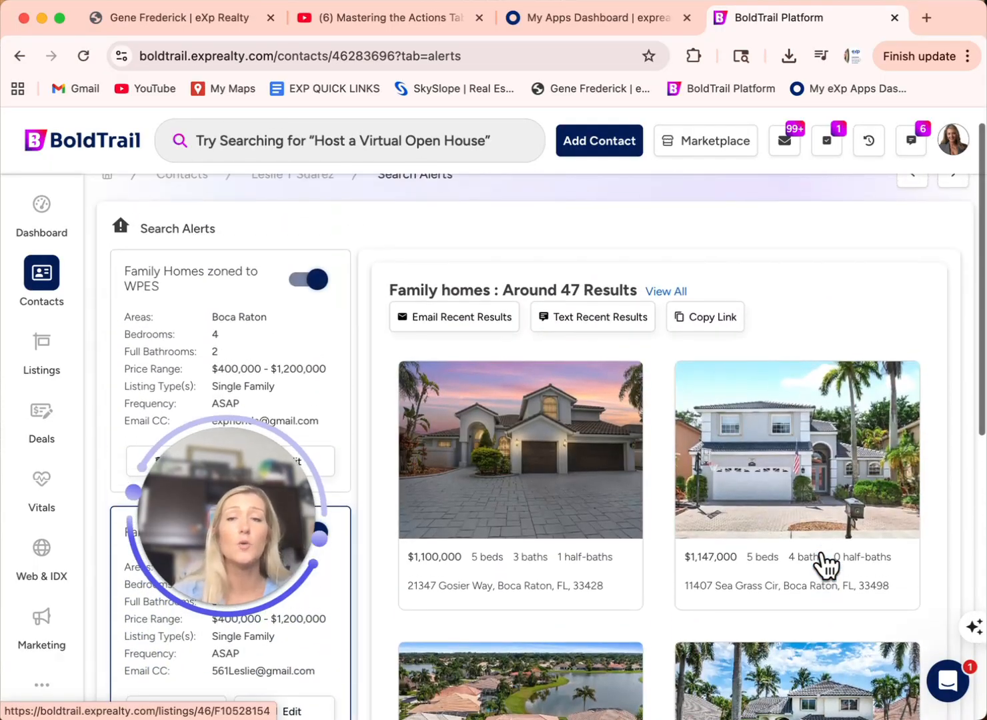
scroll(826, 566, "down", 6)
scroll(827, 565, "down", 3)
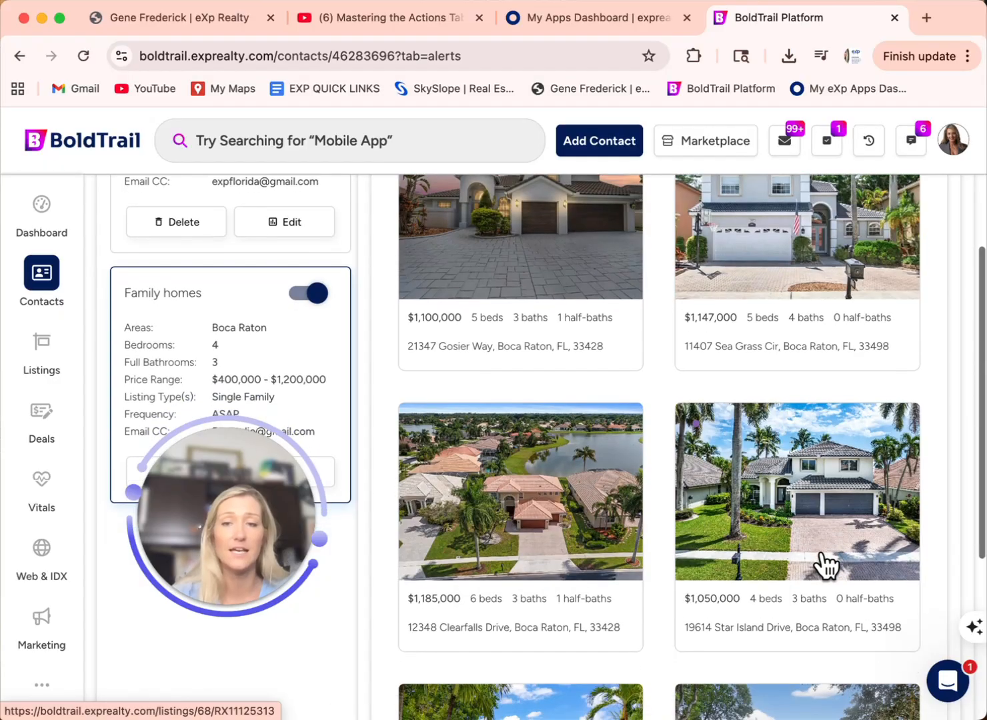
scroll(827, 566, "up", 7)
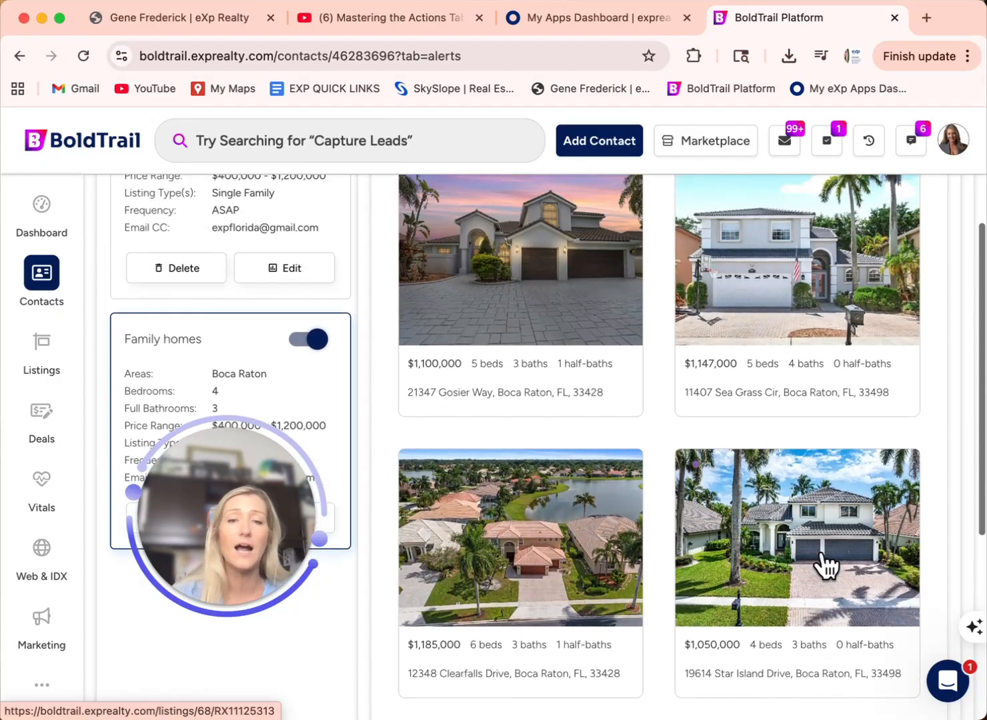
scroll(827, 566, "down", 6)
scroll(827, 565, "up", 1)
scroll(827, 565, "down", 2)
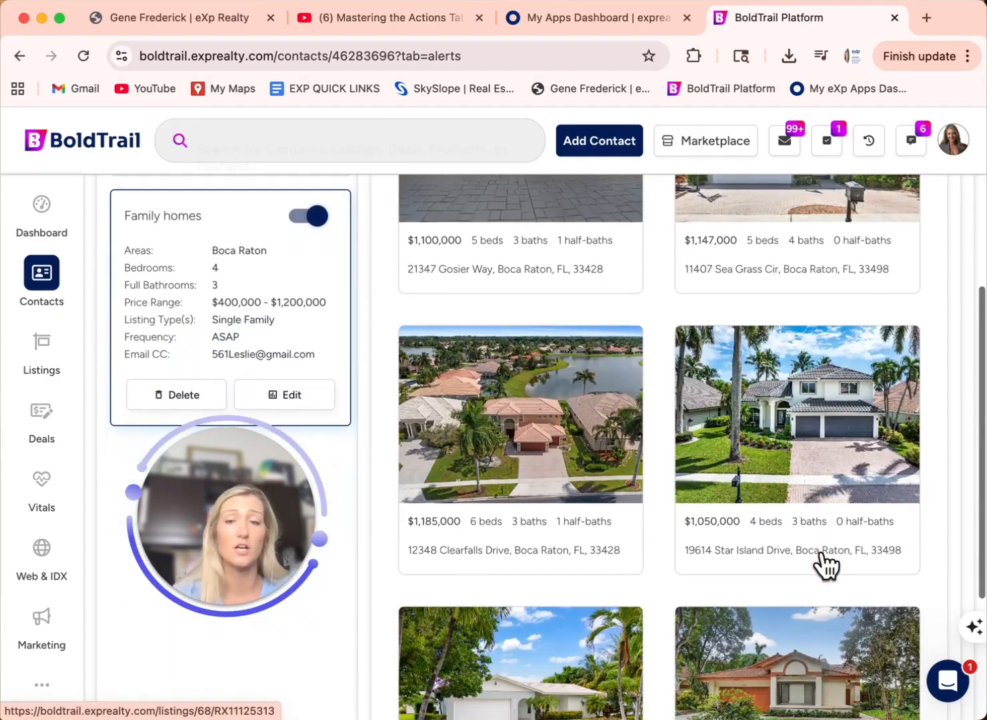
Step: Reopen the Family homes alert and tick Water View and 1 Story
left_click(286, 400)
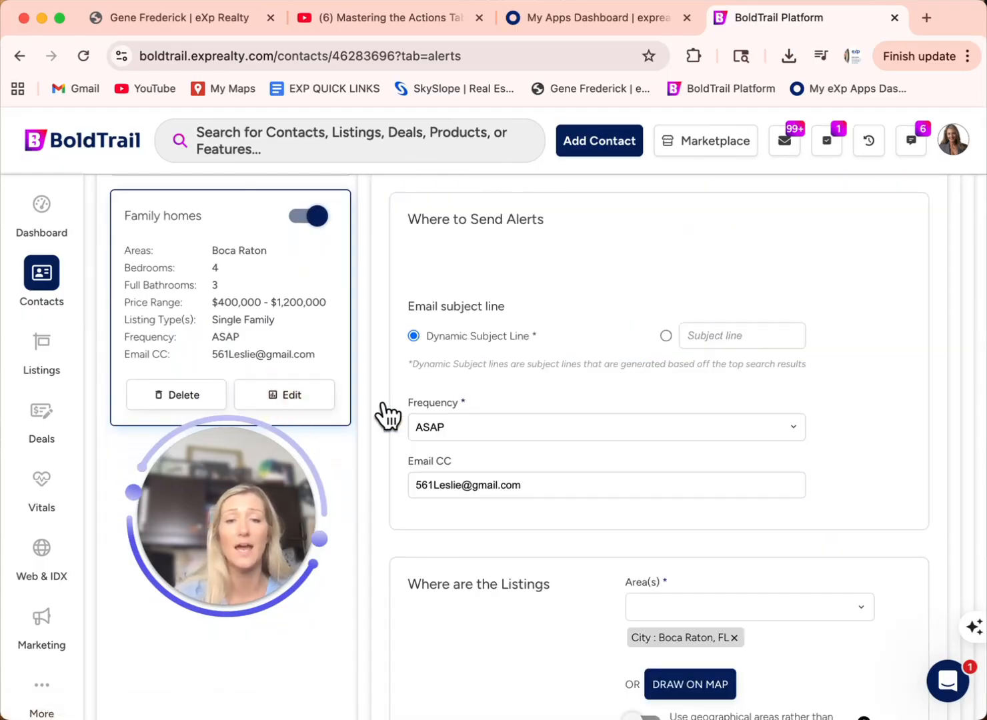
scroll(630, 447, "down", 10)
scroll(630, 446, "down", 10)
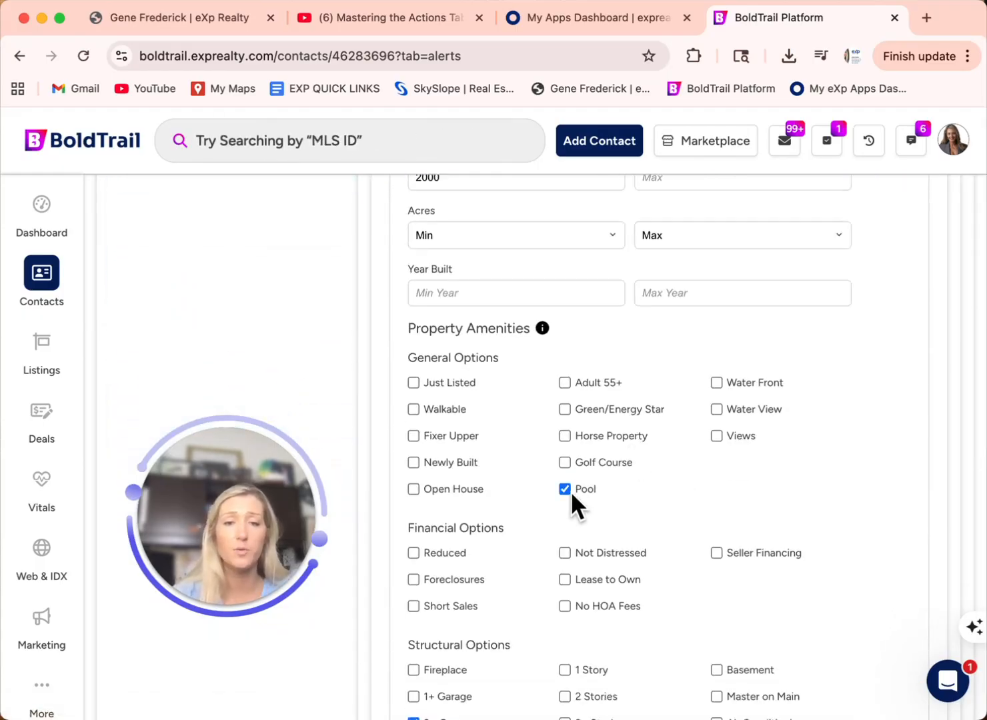
left_click(717, 408)
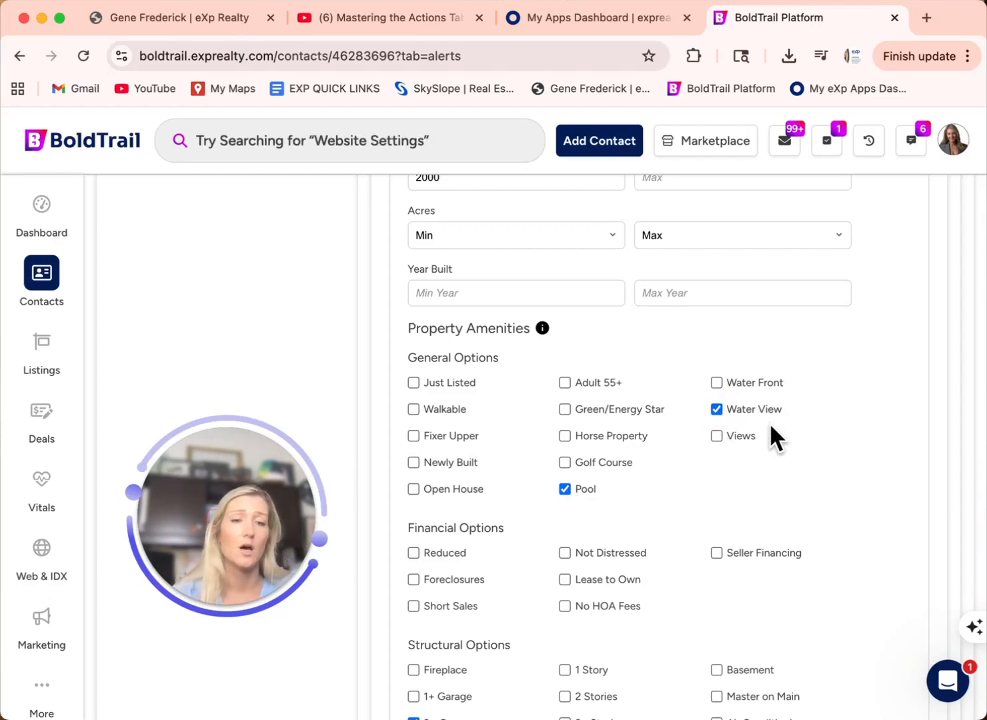
scroll(822, 458, "down", 3)
scroll(821, 458, "down", 2)
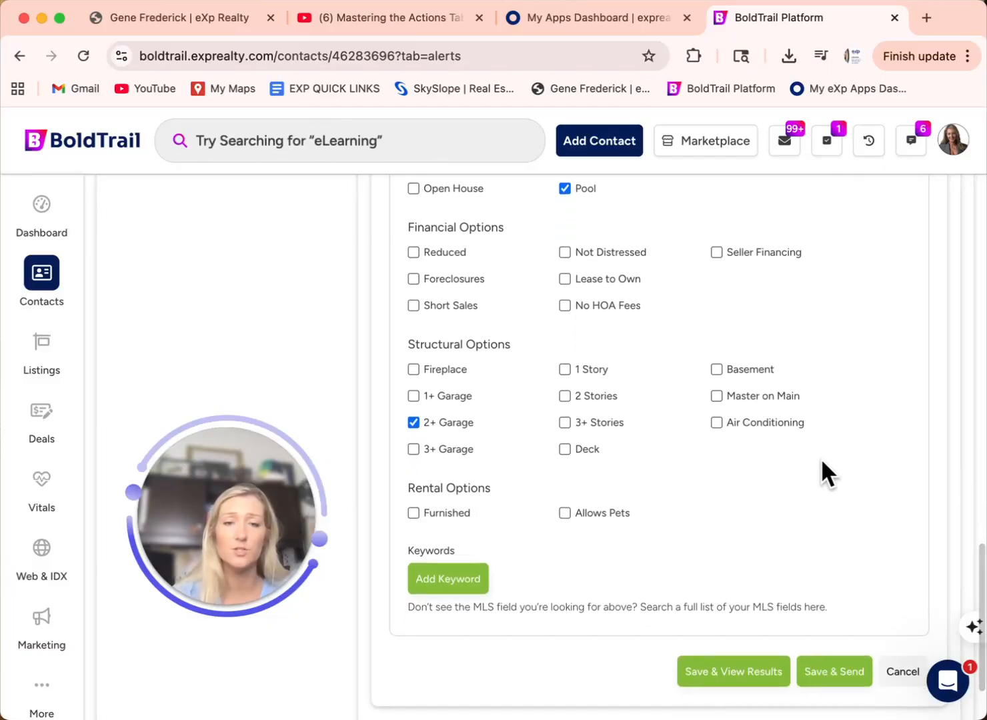
left_click(564, 370)
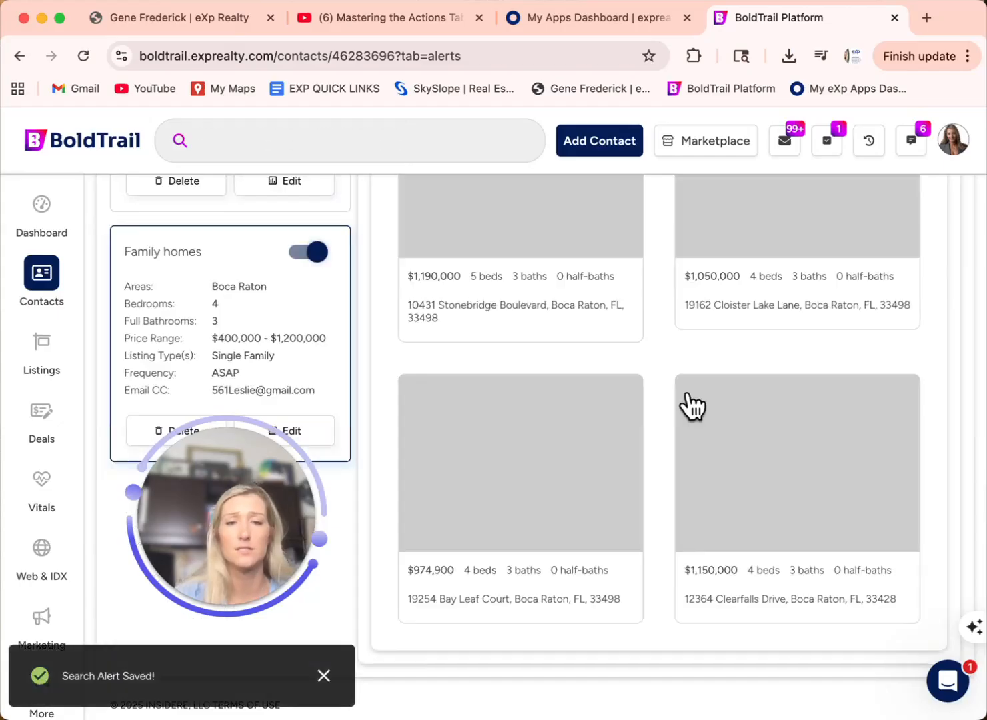
scroll(689, 401, "up", 5)
scroll(692, 405, "down", 3)
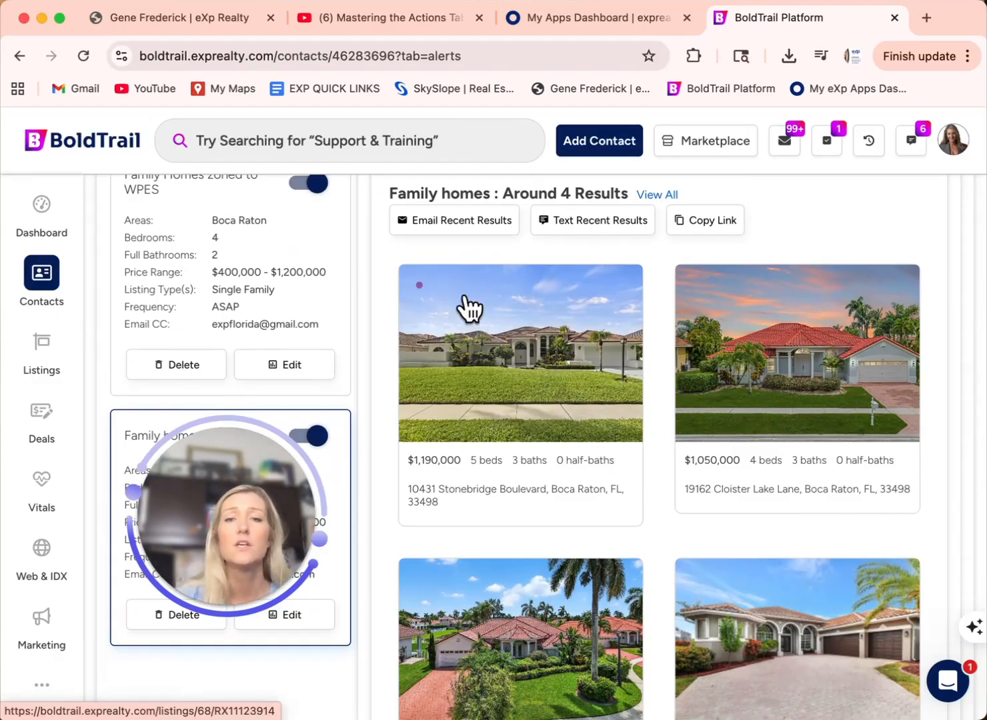
scroll(499, 421, "down", 3)
scroll(496, 421, "down", 1)
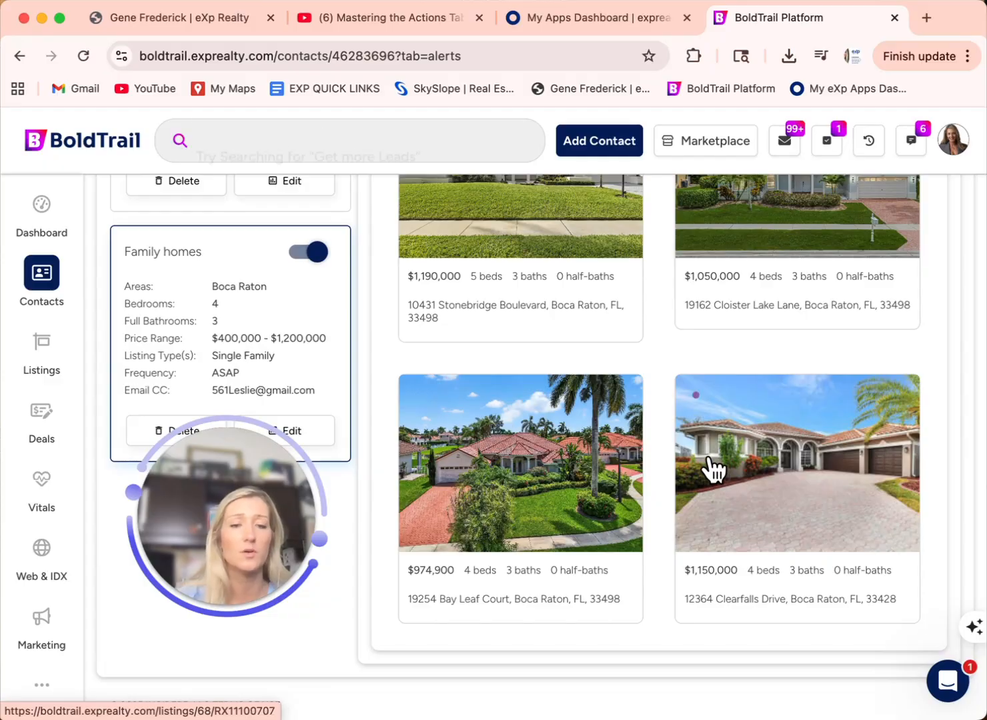
scroll(712, 471, "up", 4)
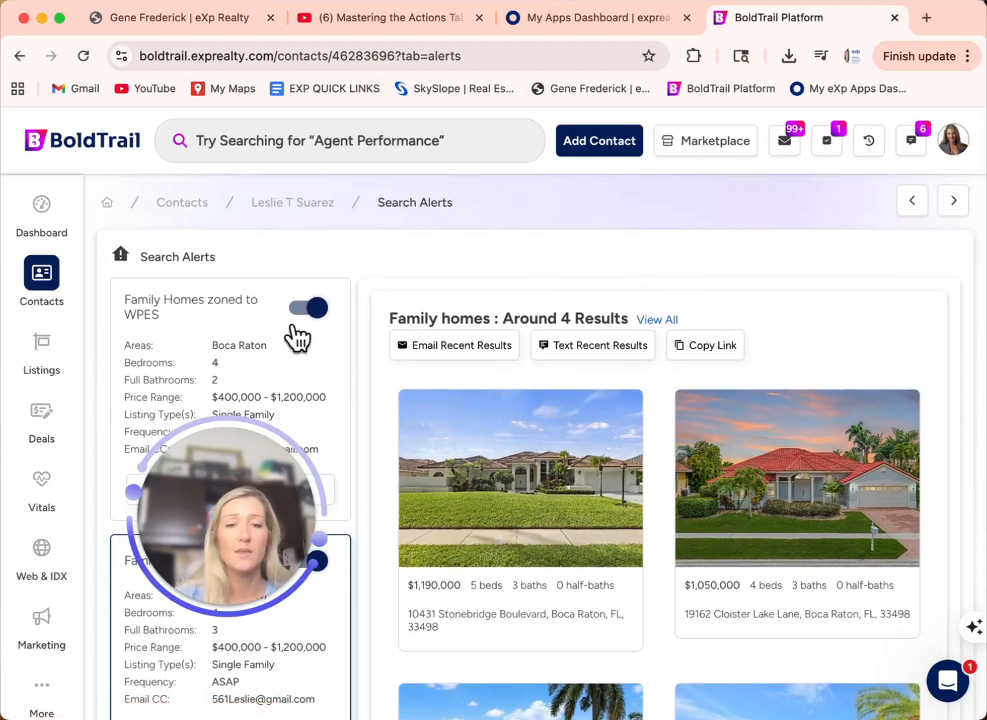
Step: Return to the contact's profile and toggle the Family homes alert's on/off switch
left_click(291, 212)
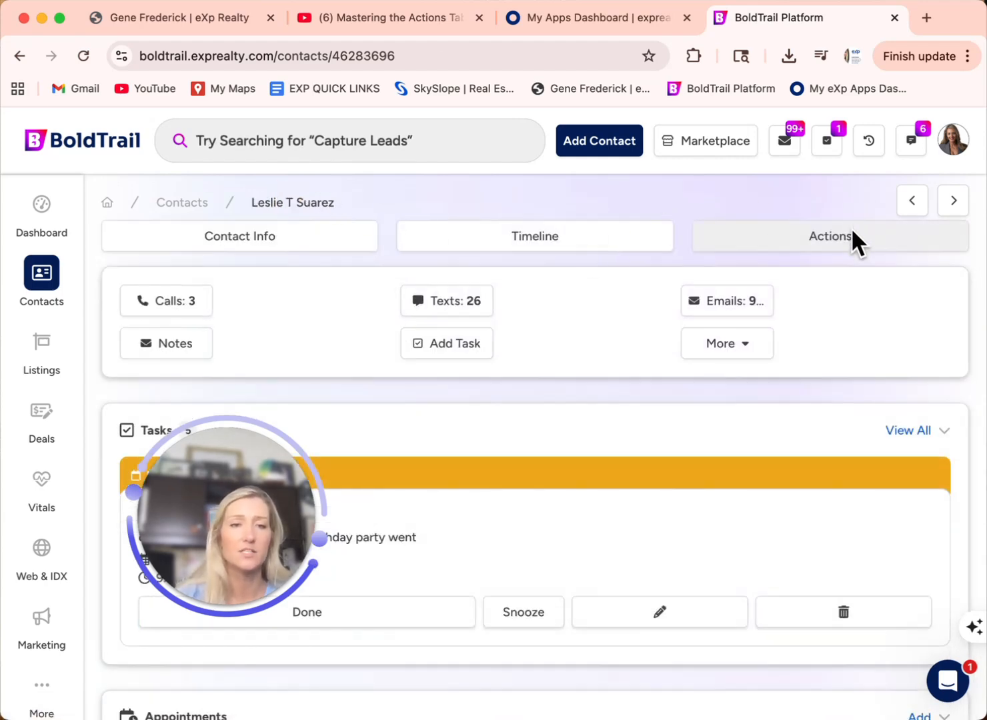
scroll(851, 228, "down", 6)
scroll(698, 403, "down", 2)
scroll(699, 402, "down", 2)
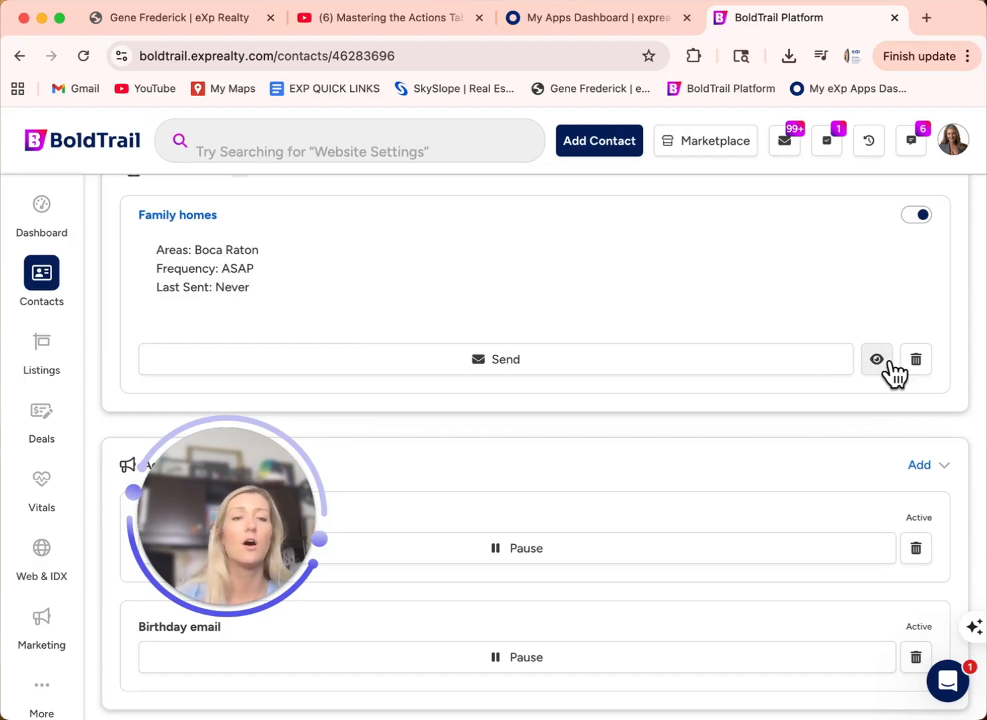
left_click(912, 215)
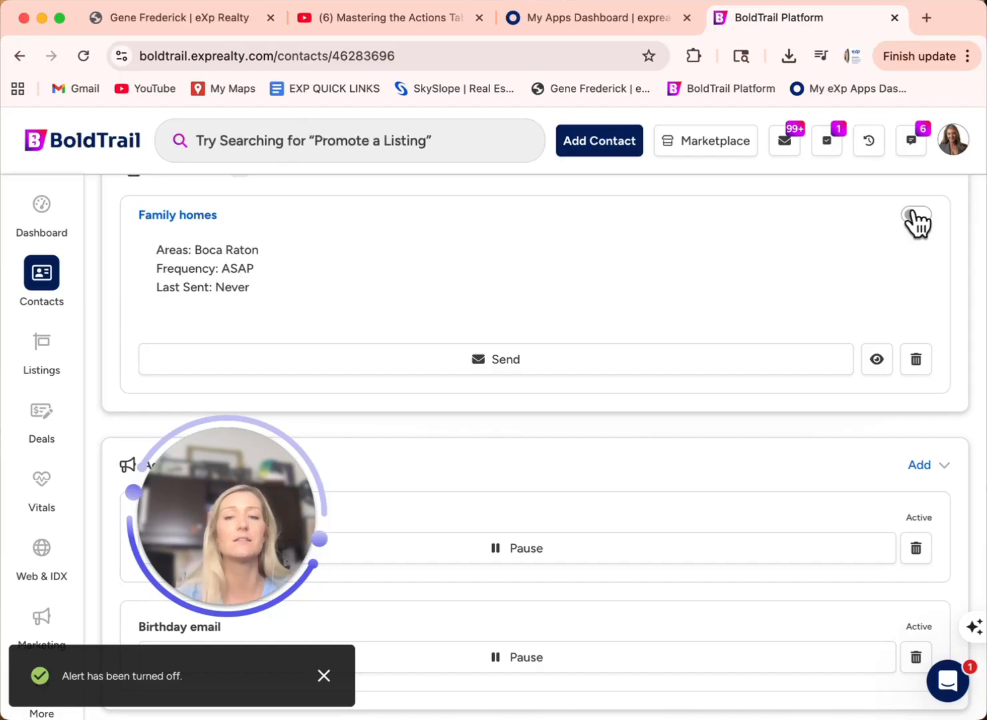
left_click(916, 217)
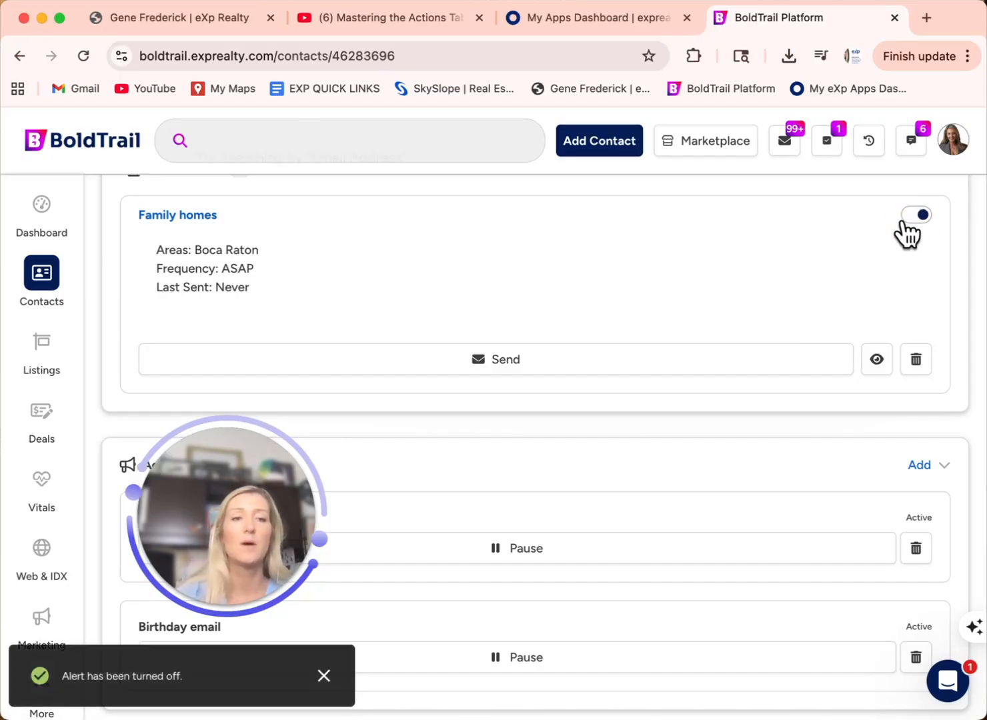
scroll(815, 257, "up", 2)
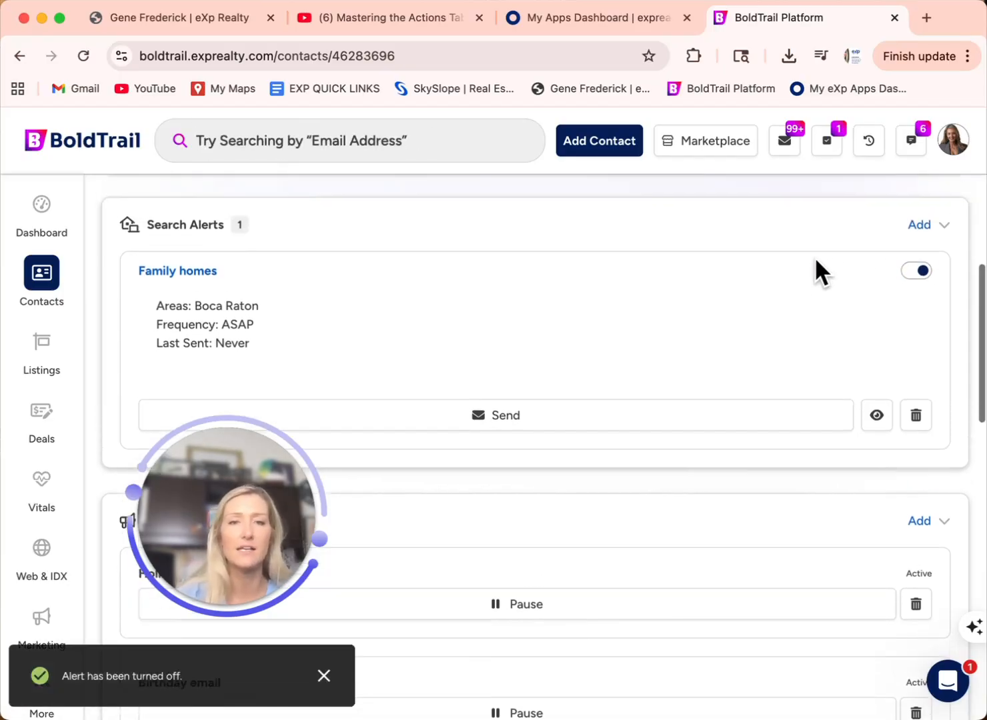
scroll(816, 259, "down", 2)
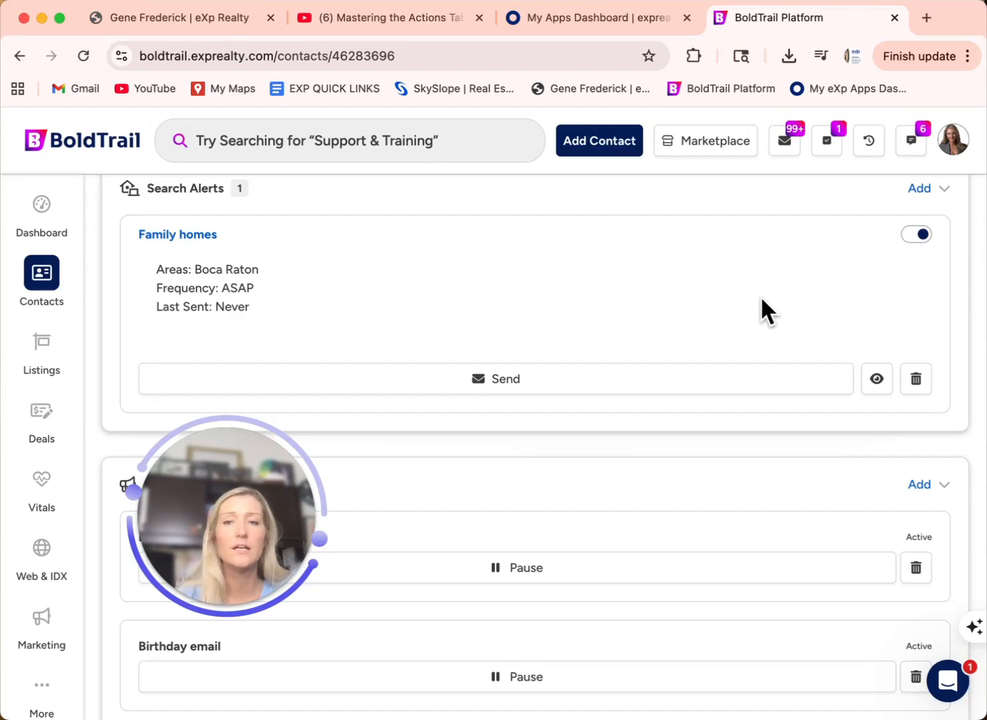
scroll(730, 287, "up", 2)
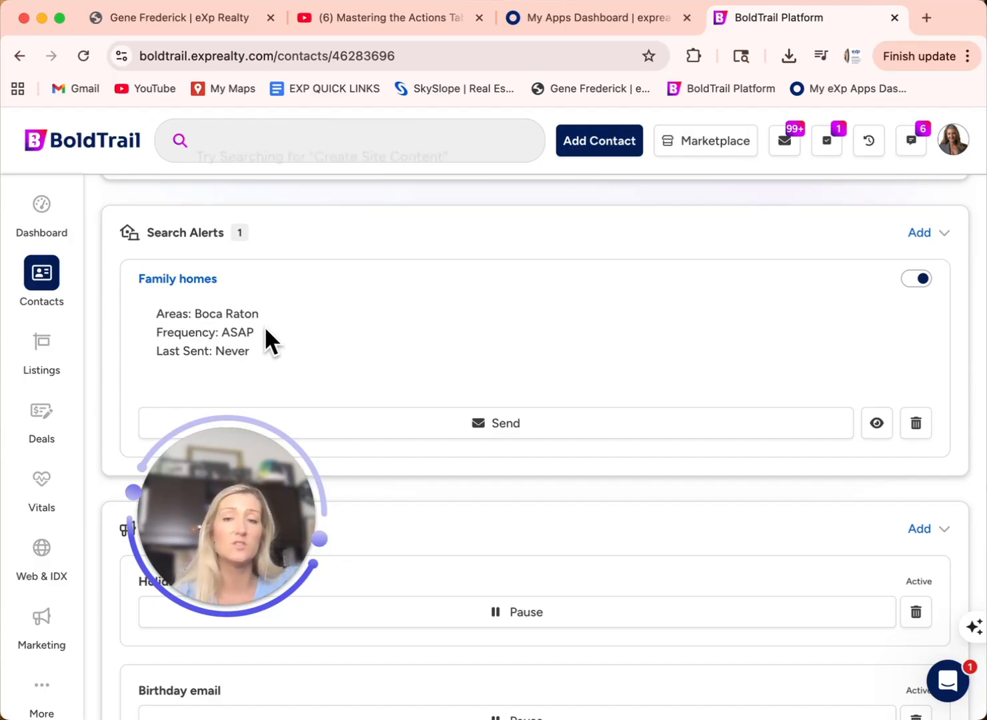
scroll(274, 295, "down", 2)
scroll(273, 294, "up", 1)
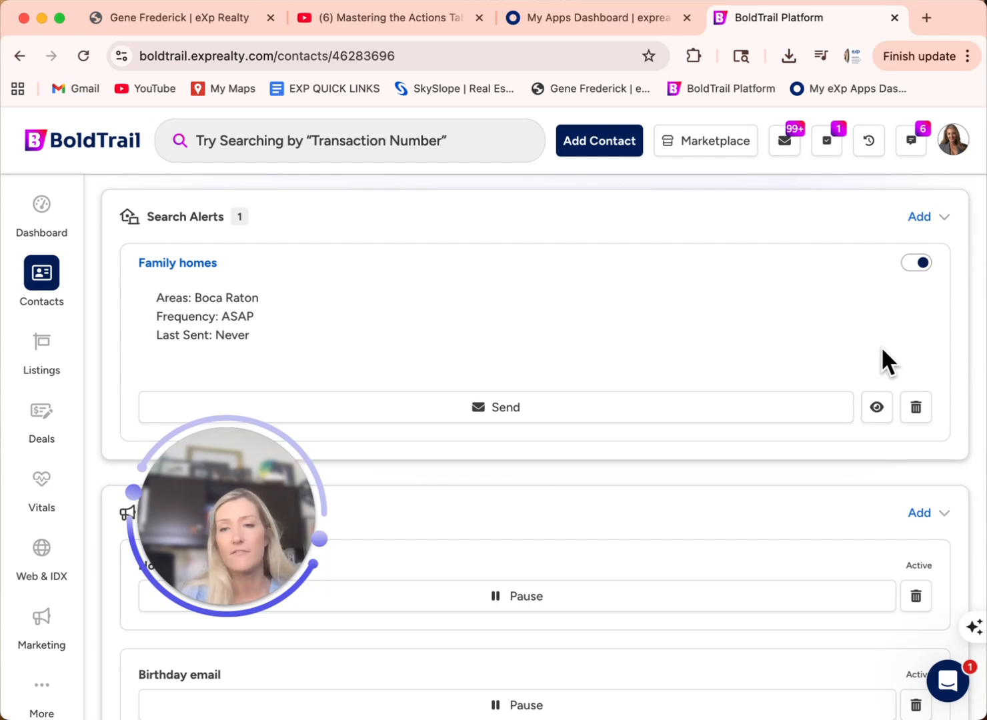
scroll(552, 320, "up", 2)
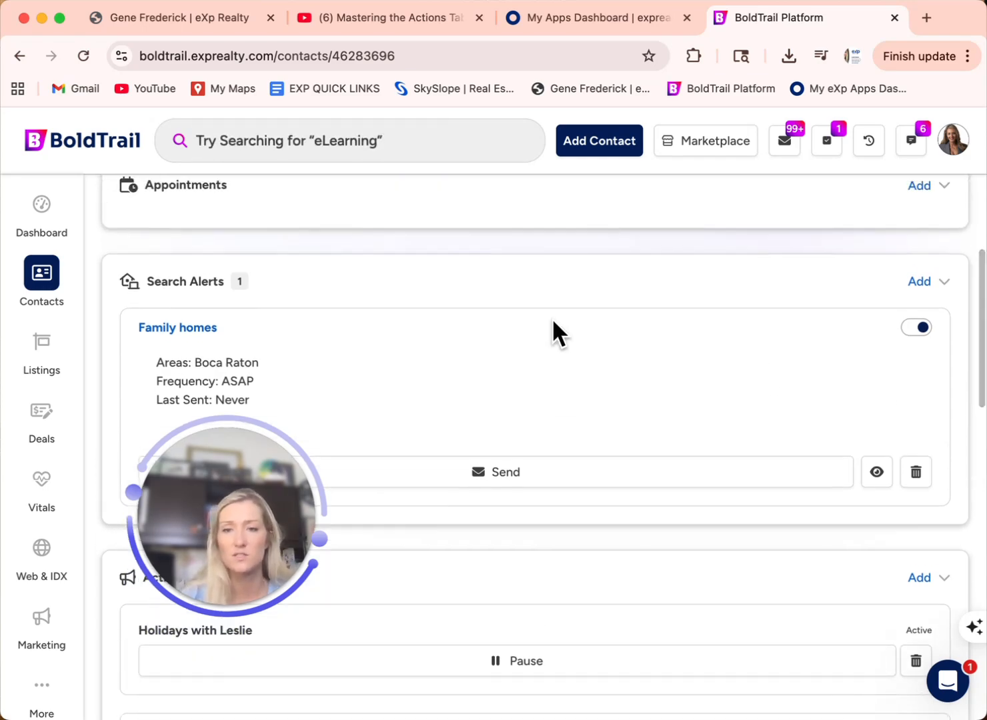
scroll(553, 322, "up", 8)
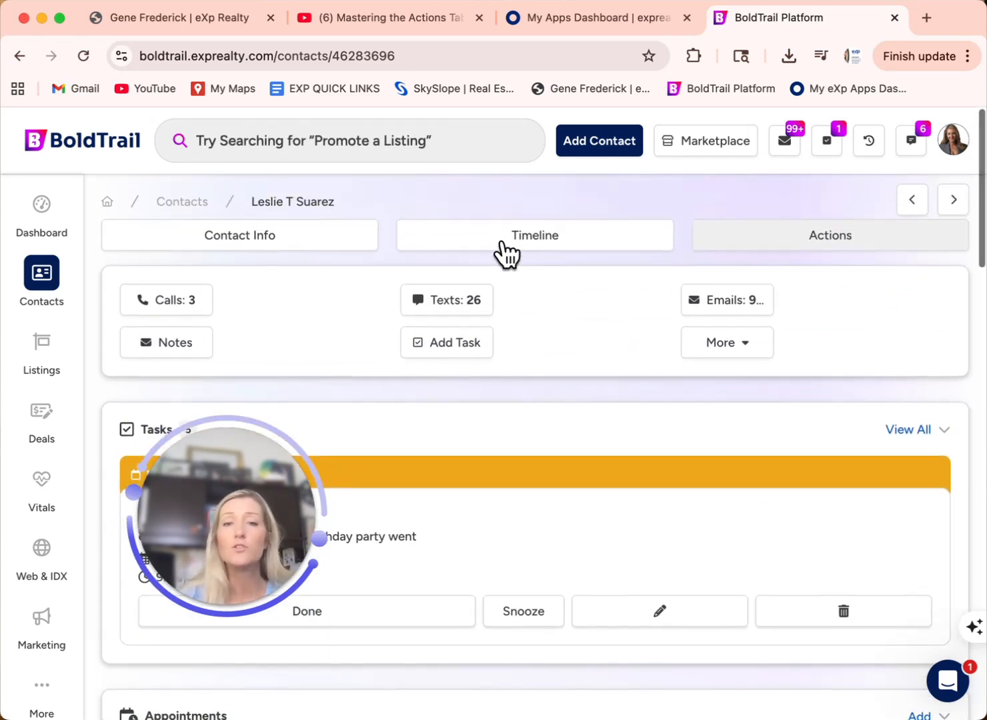
Step: Switch to the contact's Timeline and scroll down to the Sent Email entries for New To The Market listings
left_click(496, 237)
scroll(570, 397, "down", 8)
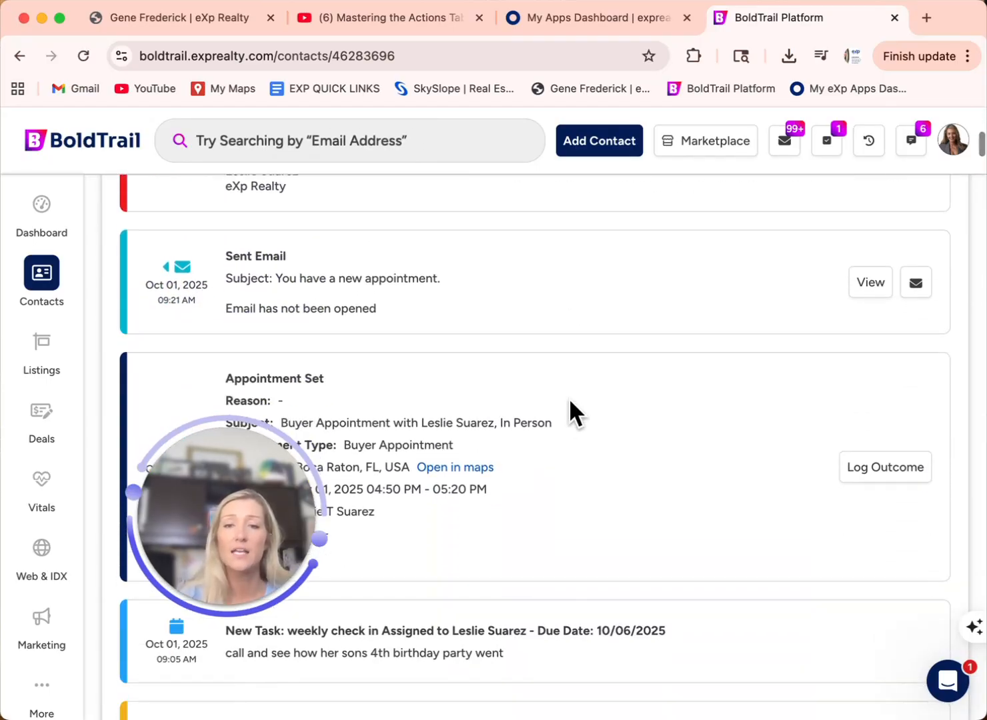
scroll(452, 414, "down", 5)
scroll(451, 414, "down", 1)
scroll(386, 307, "up", 7)
scroll(384, 305, "down", 7)
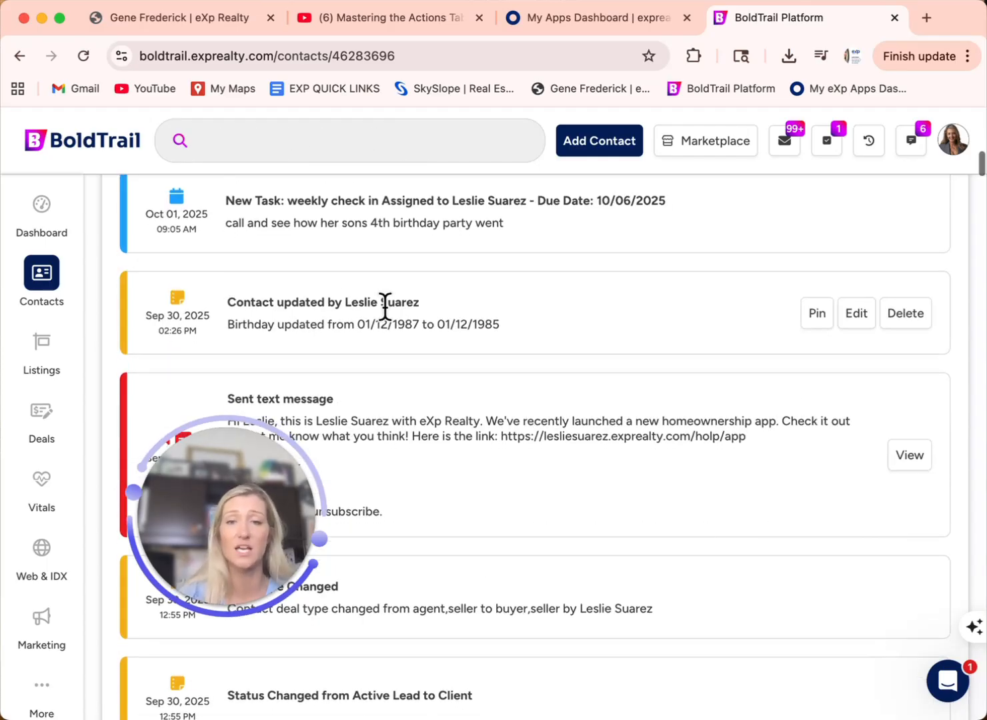
scroll(471, 313, "down", 4)
scroll(472, 313, "down", 5)
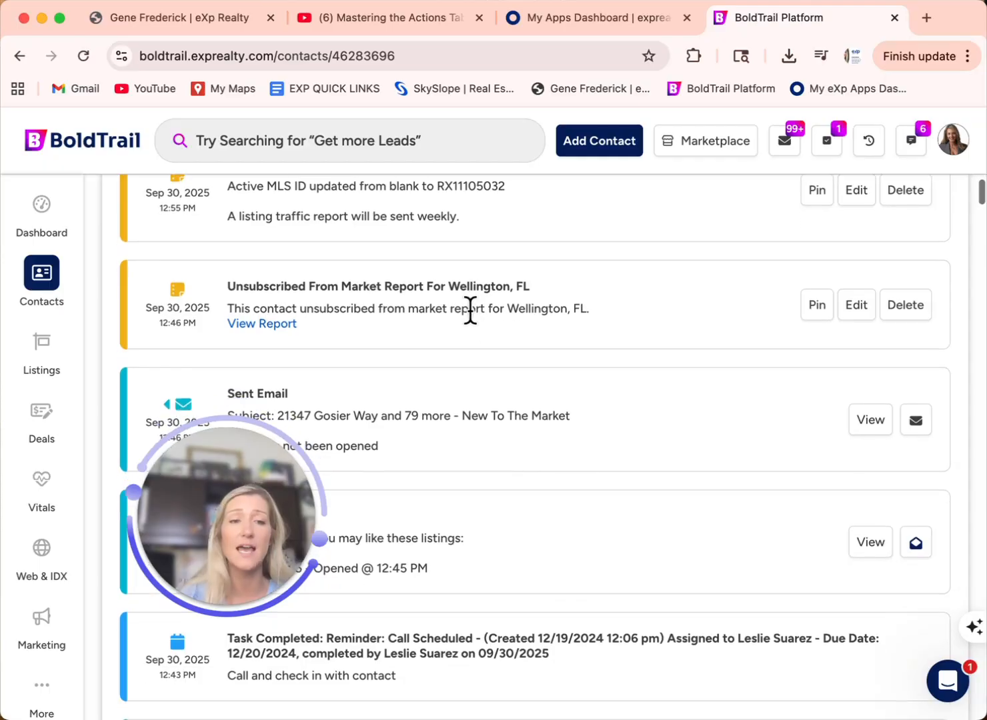
scroll(558, 458, "down", 2)
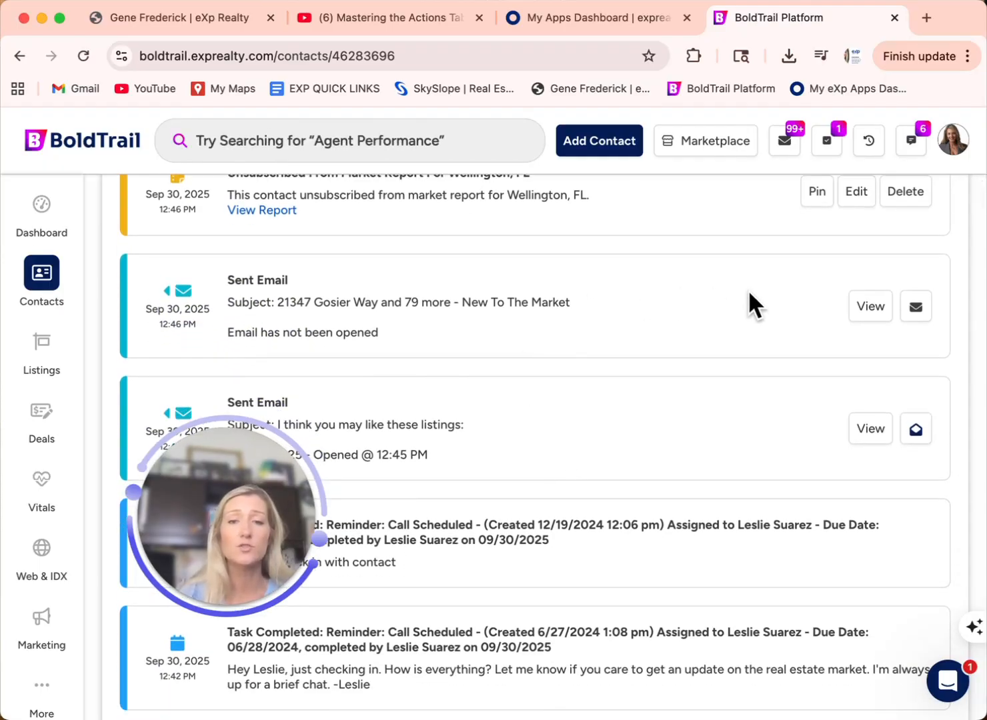
left_click(869, 307)
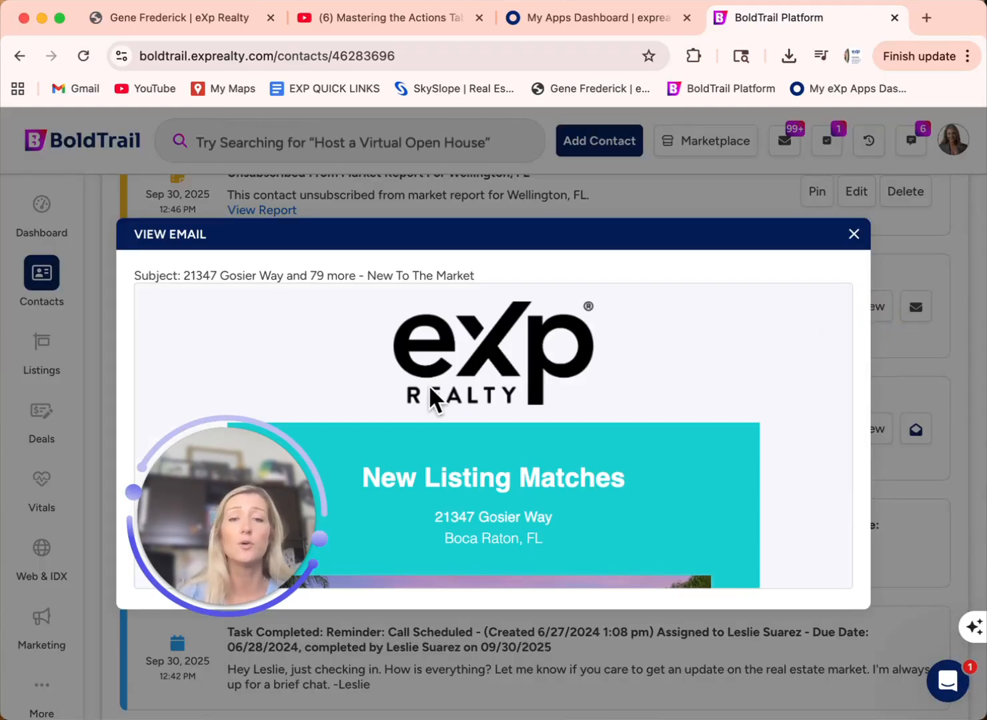
scroll(428, 384, "down", 5)
scroll(428, 390, "down", 10)
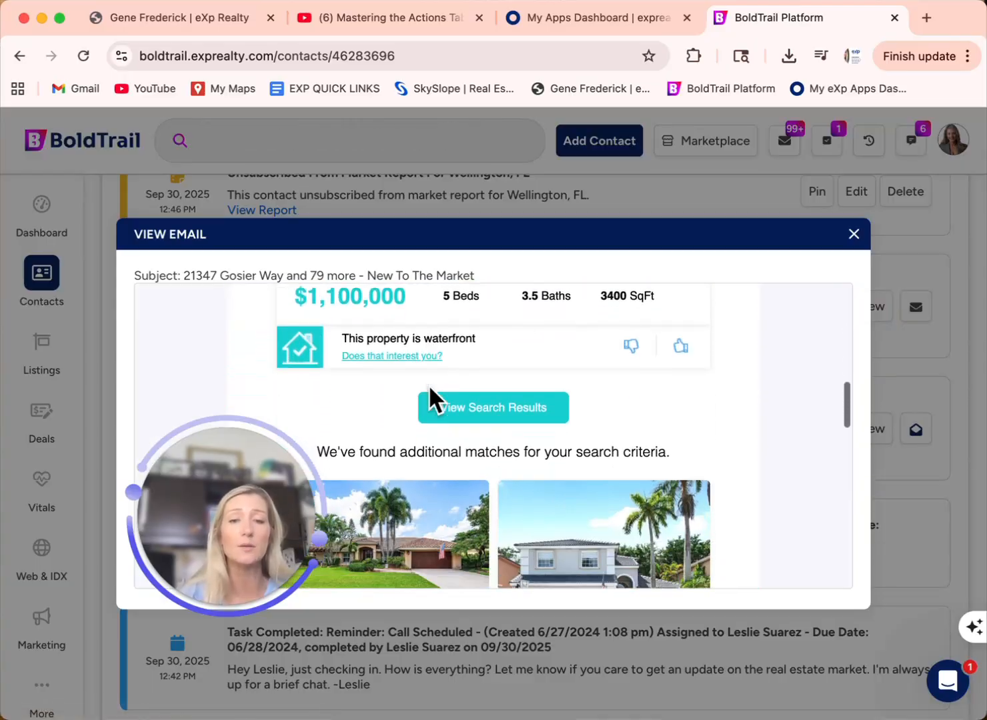
scroll(430, 389, "down", 10)
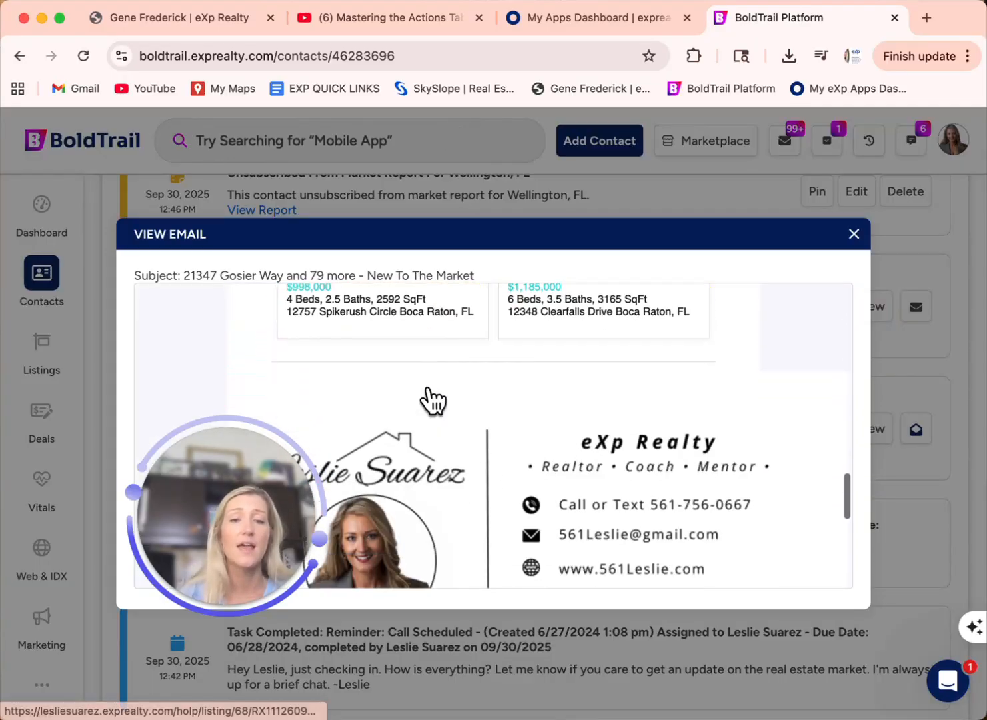
scroll(429, 393, "up", 10)
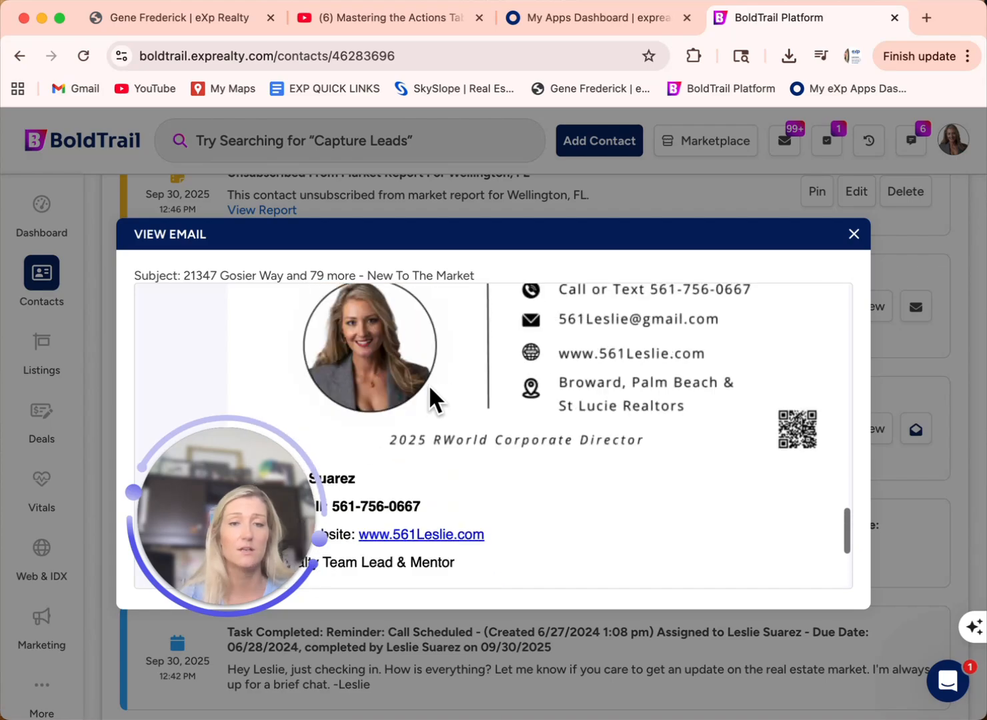
scroll(446, 411, "up", 15)
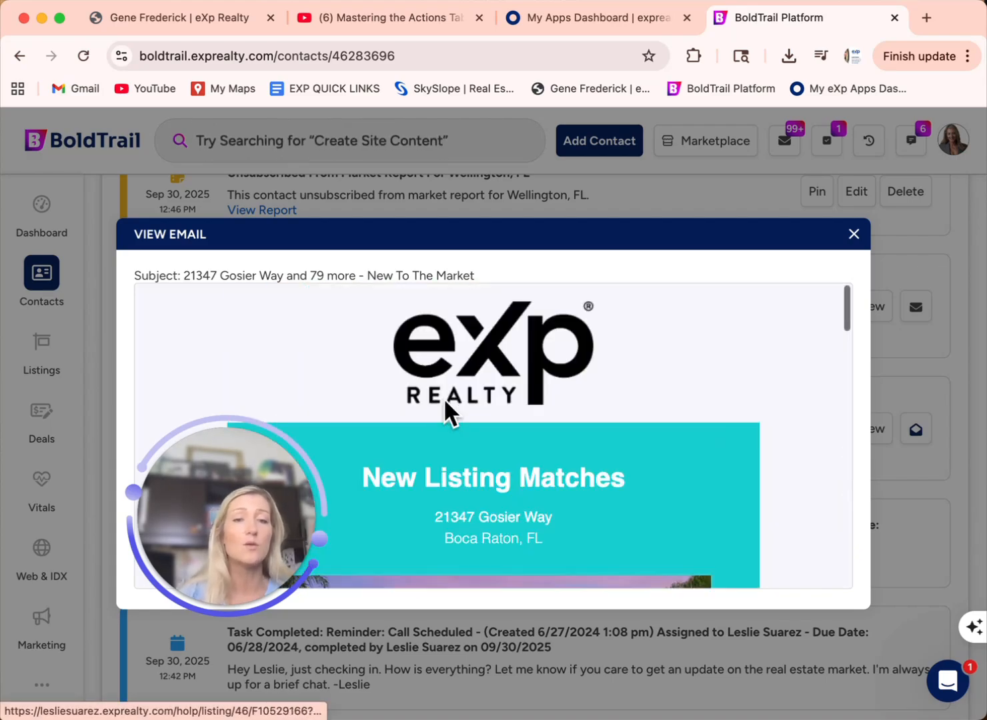
left_click(854, 235)
Step: Return to the Actions tab and review the search alerts, 2 active campaigns and monthly Zip 33434 market report
scroll(694, 343, "up", 10)
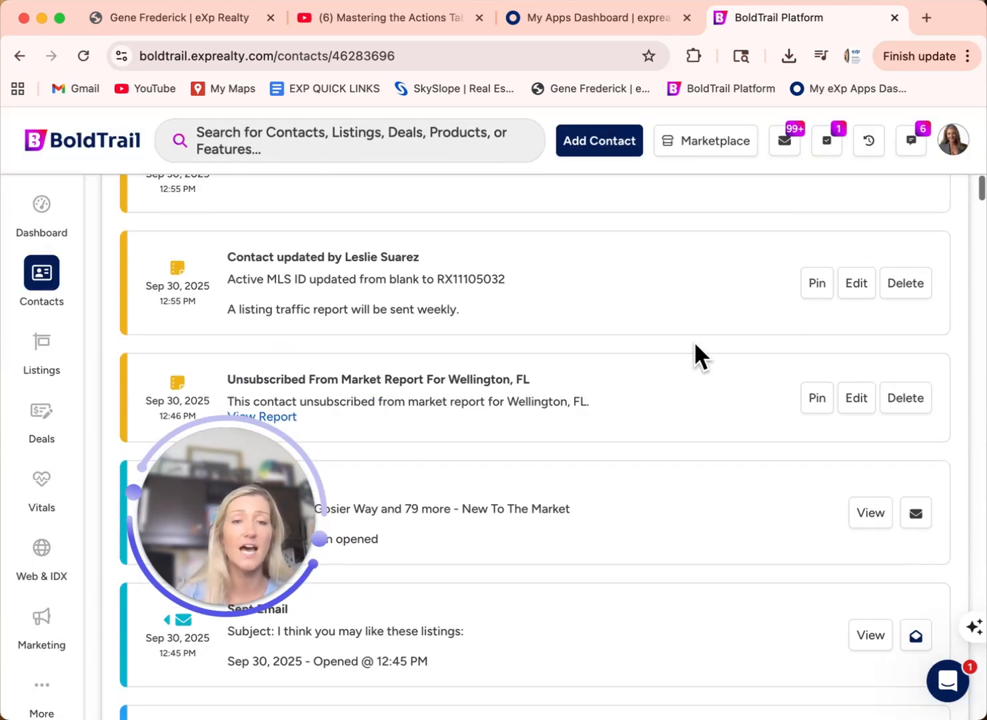
scroll(693, 354, "up", 10)
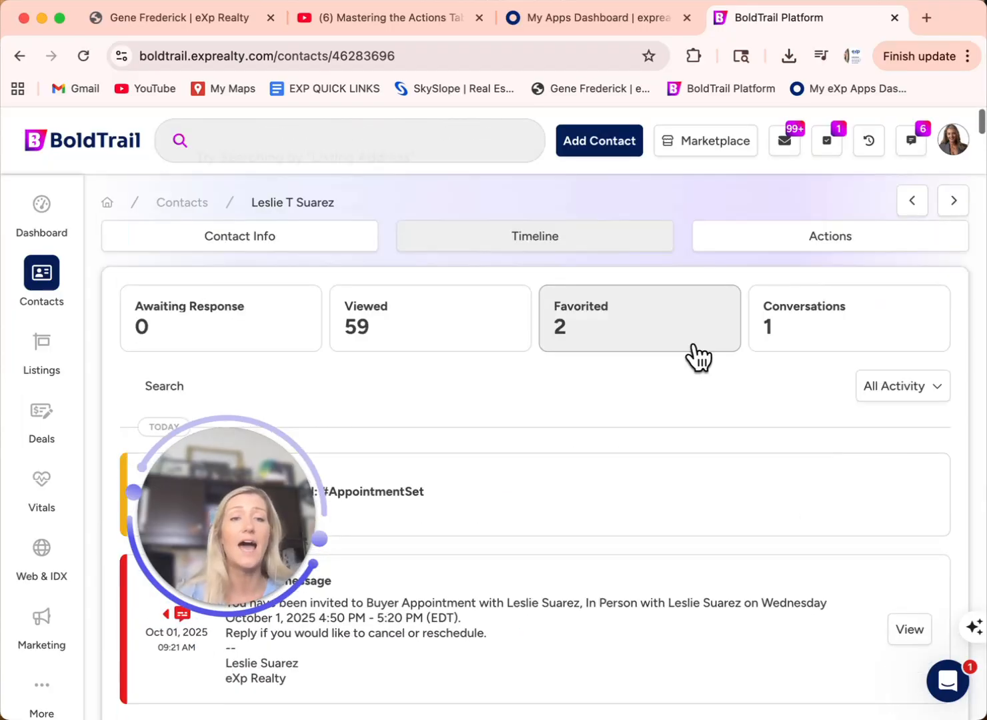
left_click(794, 237)
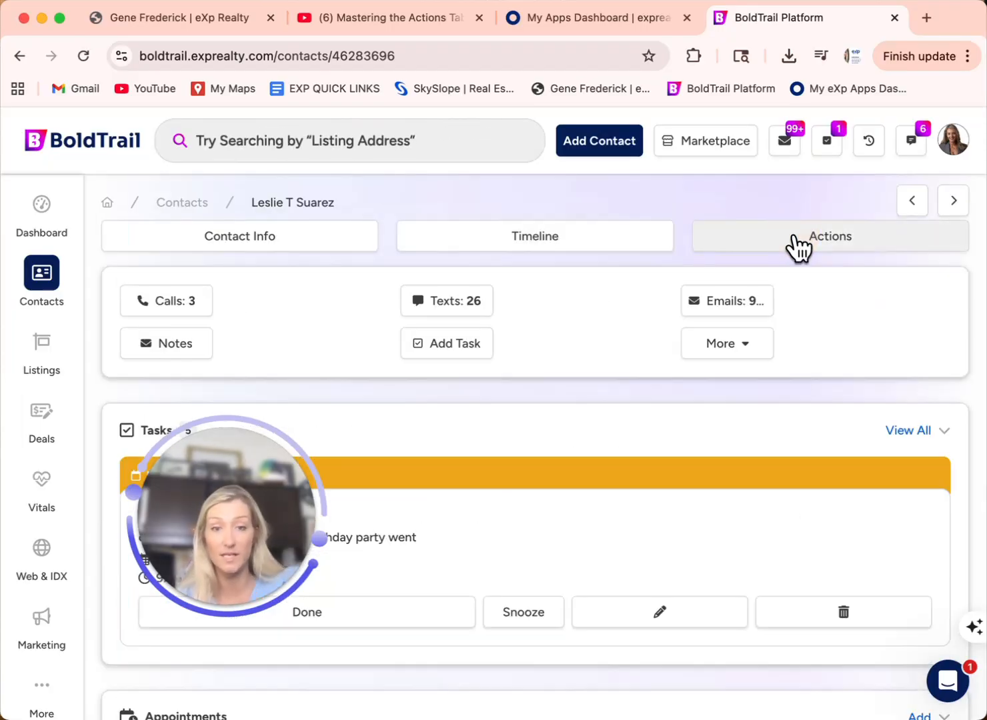
scroll(591, 558, "down", 5)
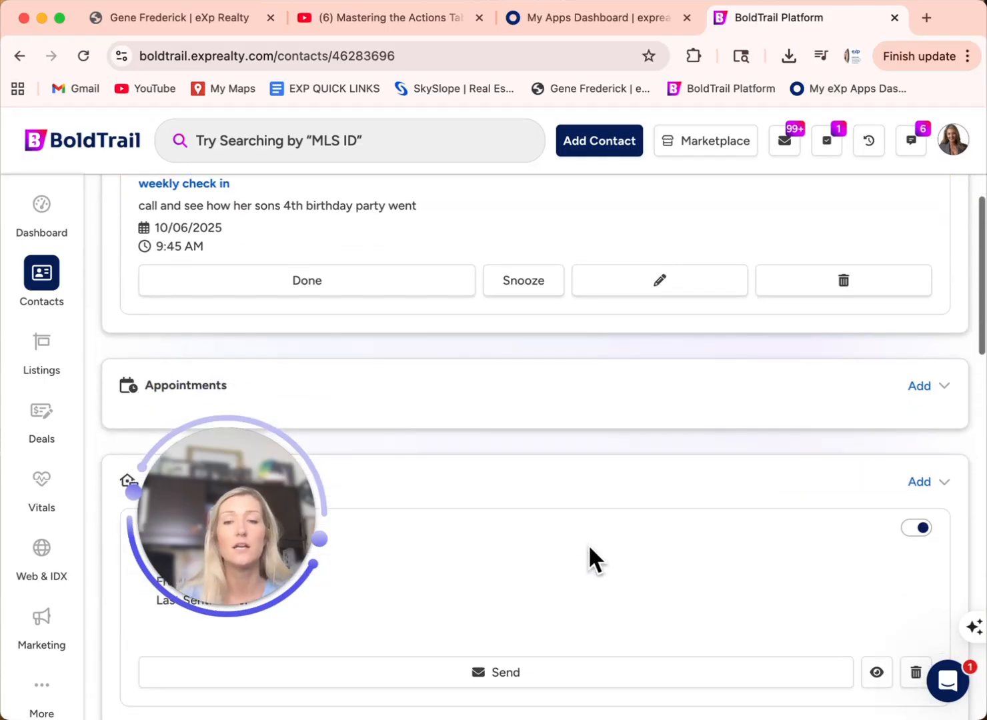
scroll(591, 549, "down", 3)
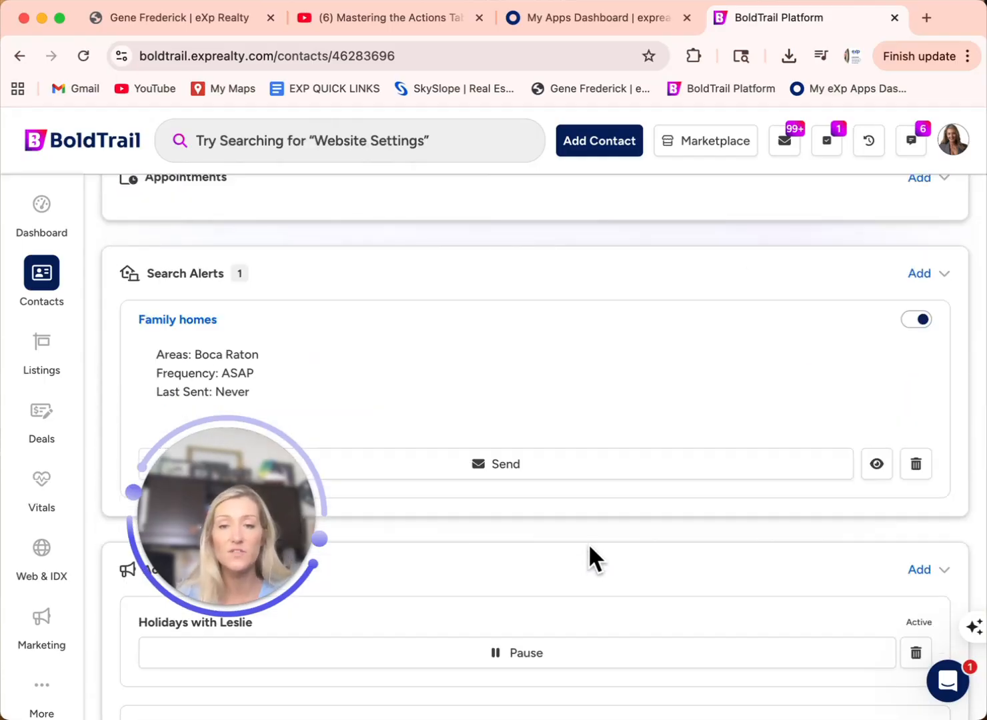
scroll(591, 547, "down", 4)
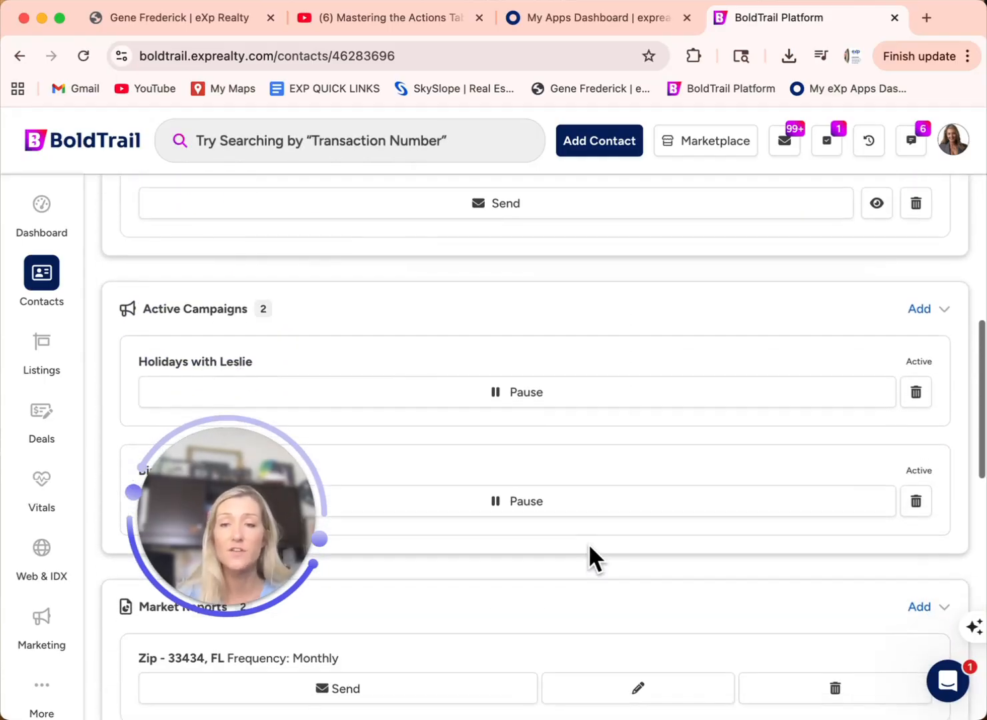
scroll(590, 547, "down", 1)
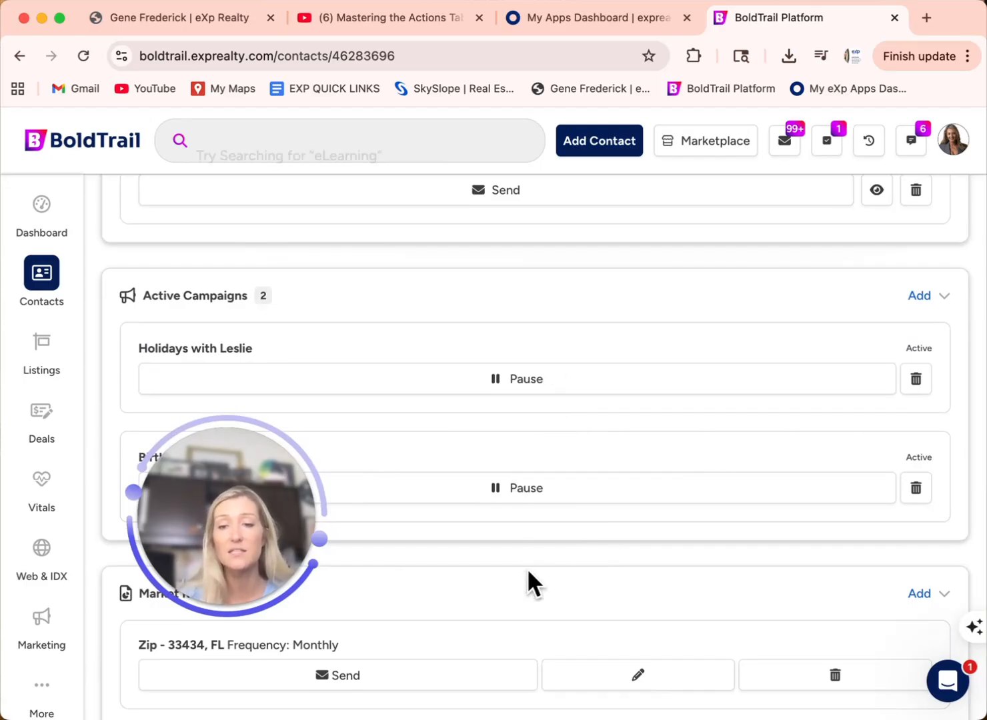
scroll(528, 576, "down", 5)
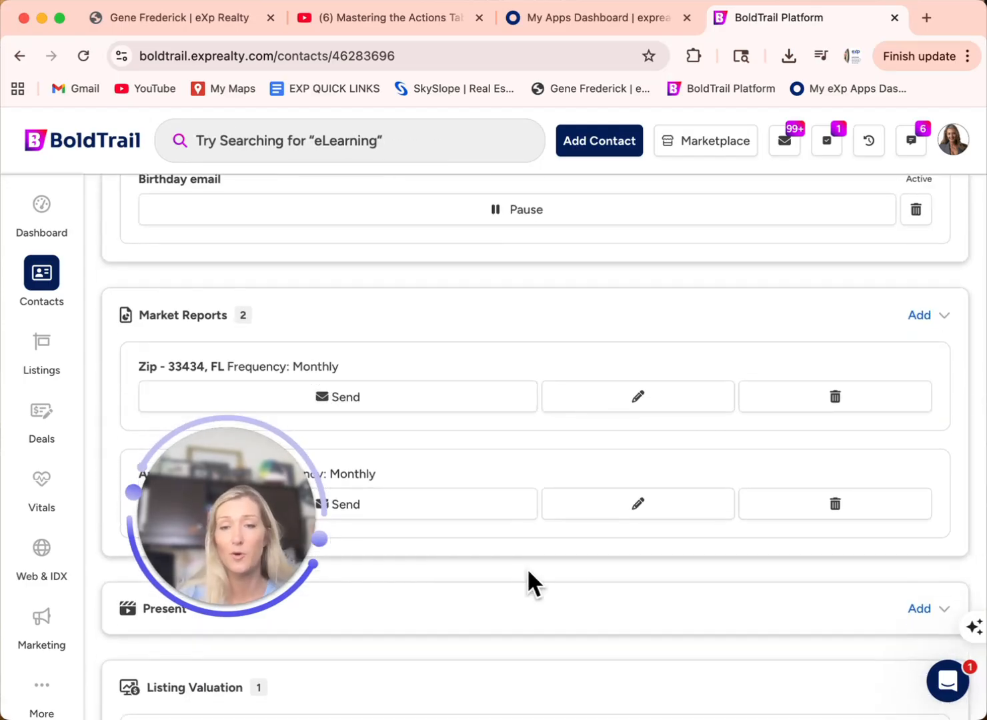